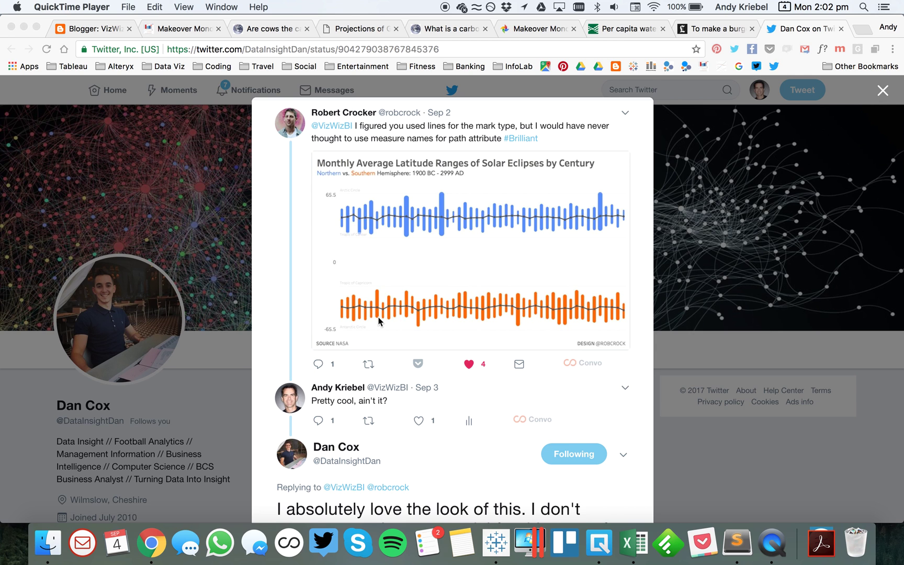
Open the Workout Wednesday saved data source from the Tableau start page.
scroll(379, 320, "down", 2)
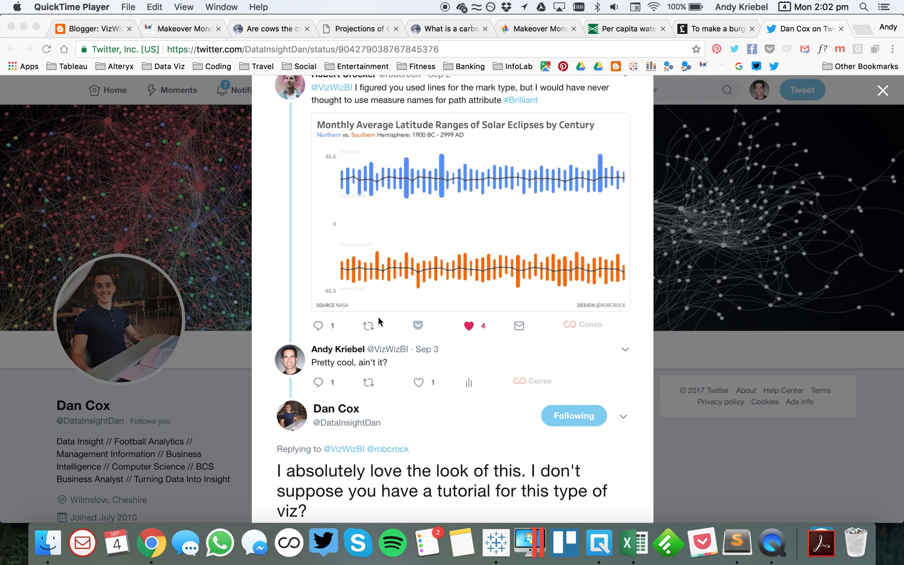
scroll(379, 320, "up", 3)
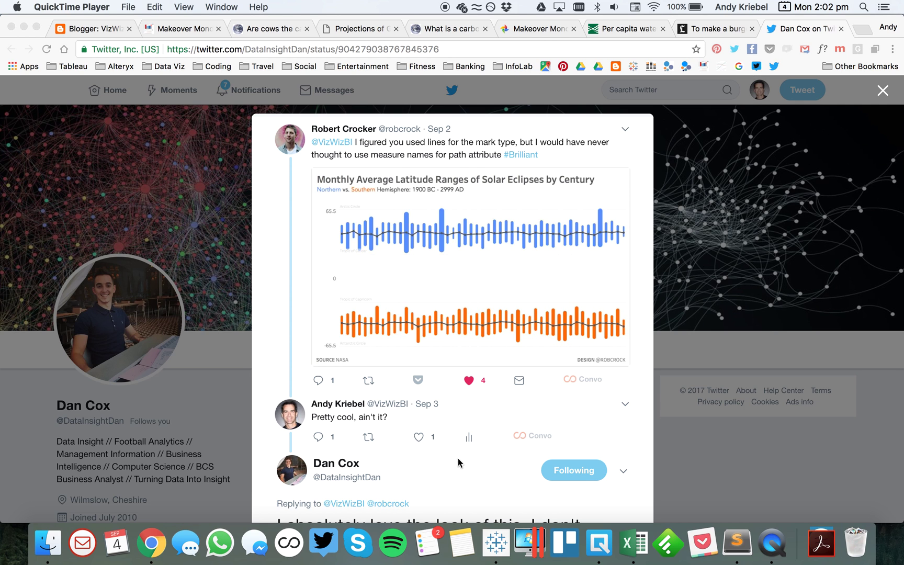
left_click(495, 542)
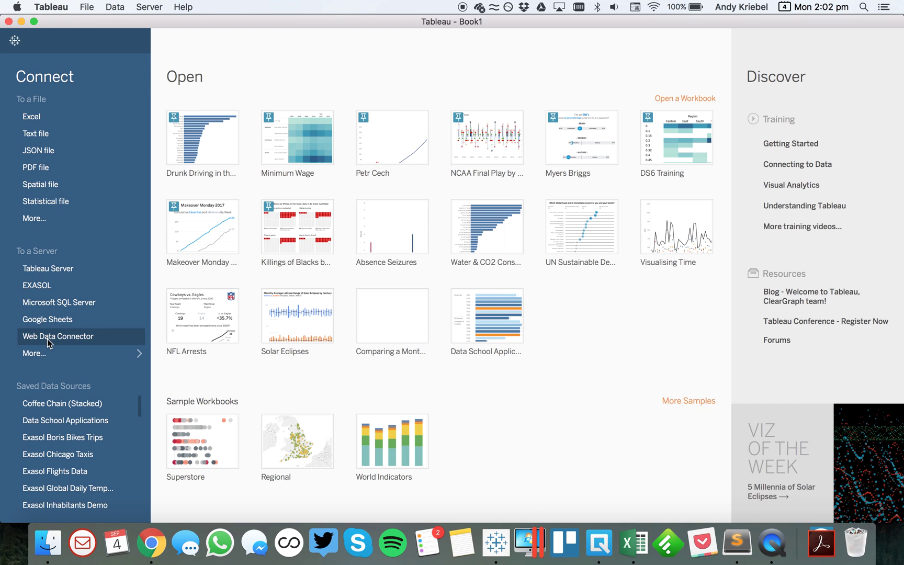
scroll(71, 468, "down", 5)
left_click(71, 470)
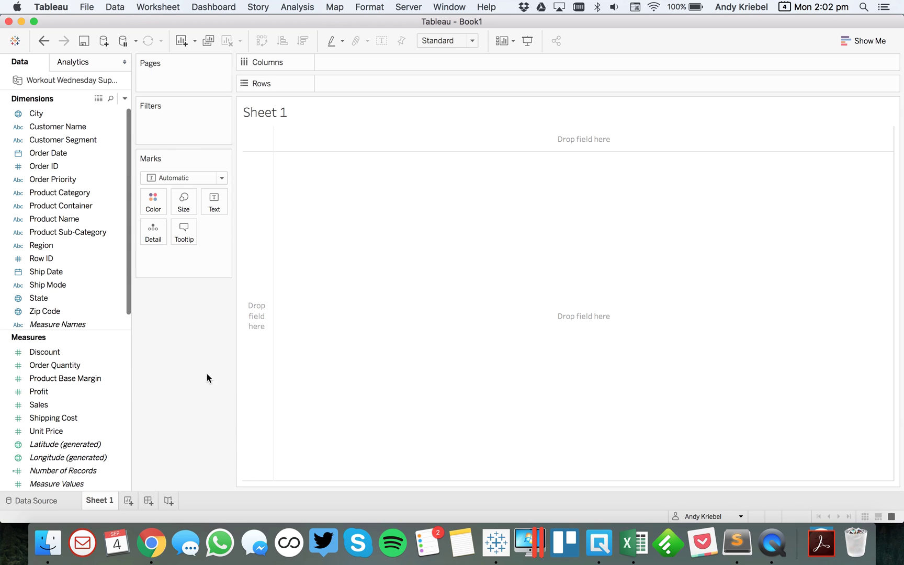
Put Order Date on Columns as continuous MONTH, trying Region on Rows and removing it.
left_click(38, 153)
left_click_drag(47, 156, 342, 61)
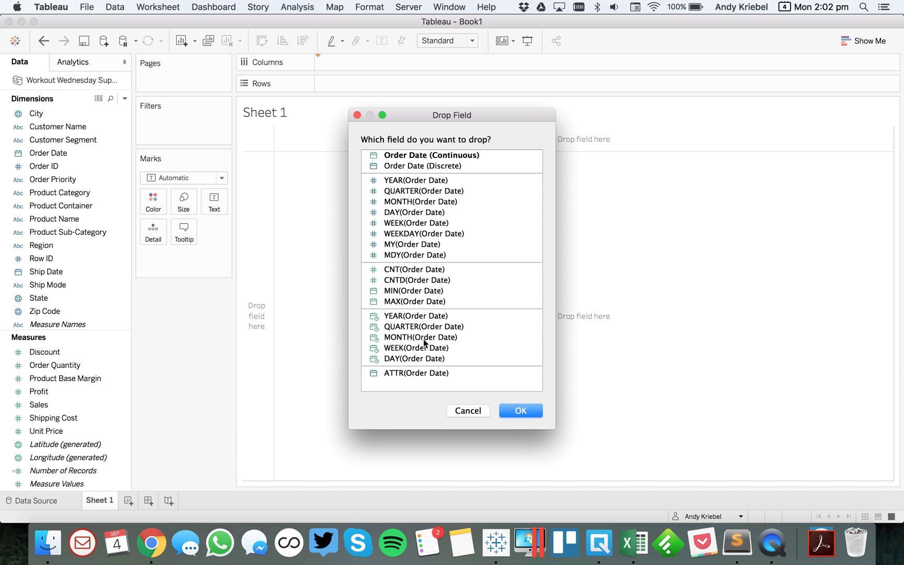
left_click(421, 336)
left_click(520, 411)
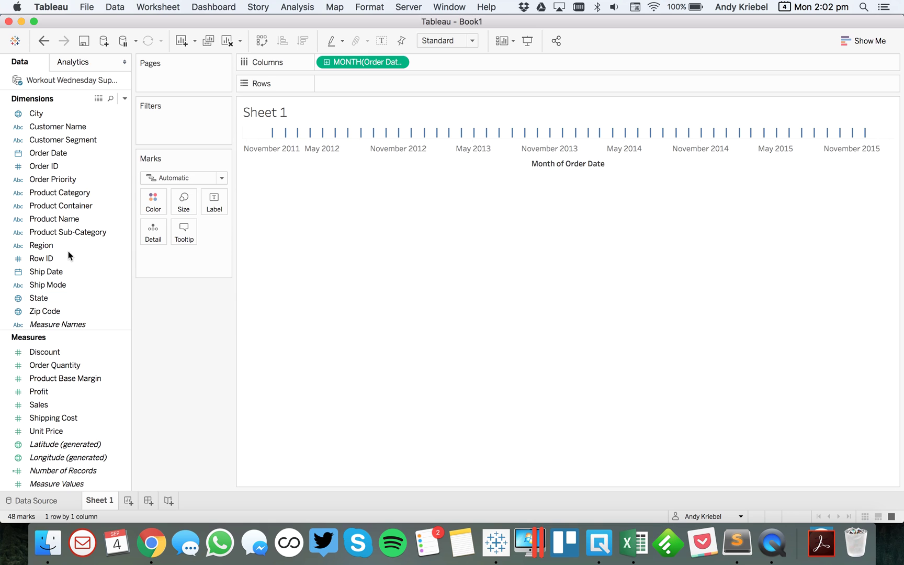
left_click_drag(73, 245, 371, 93)
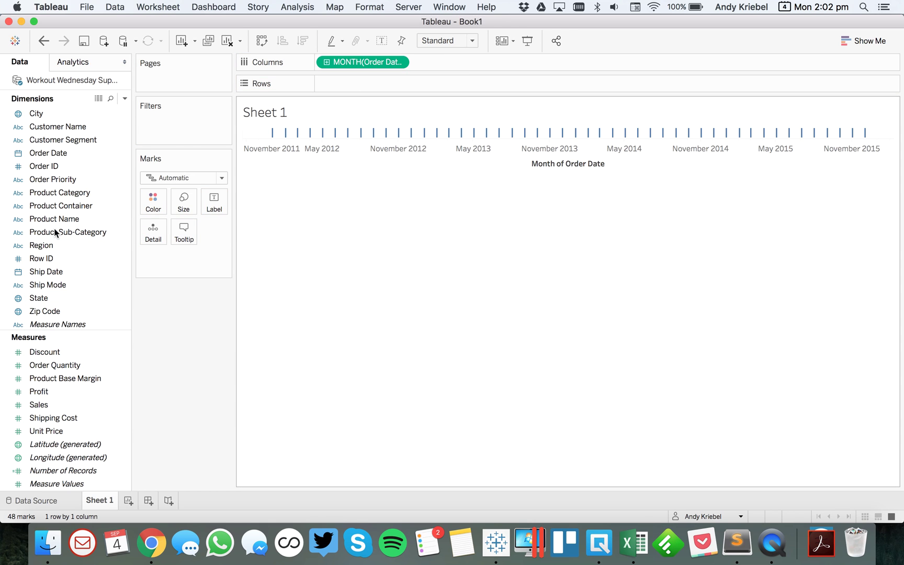
left_click_drag(54, 242, 339, 85)
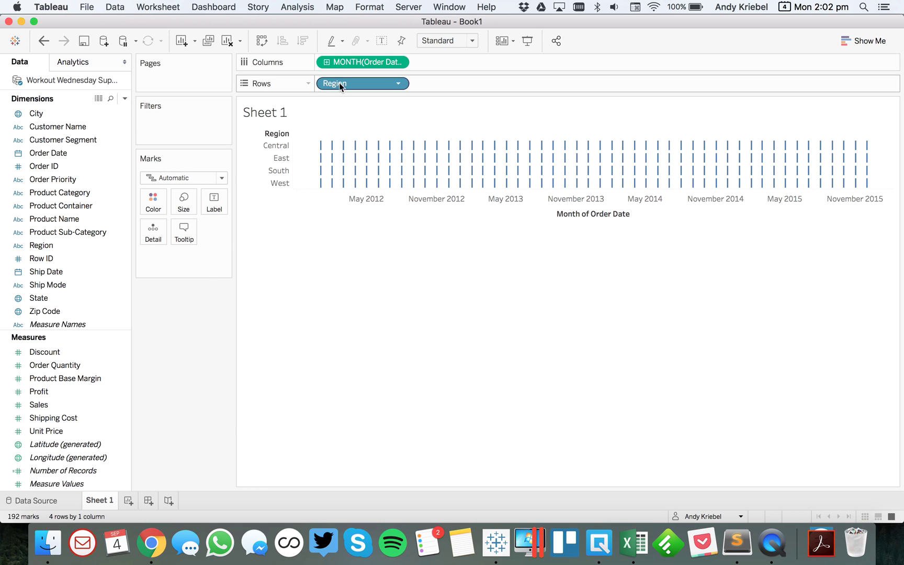
left_click_drag(338, 82, 153, 270)
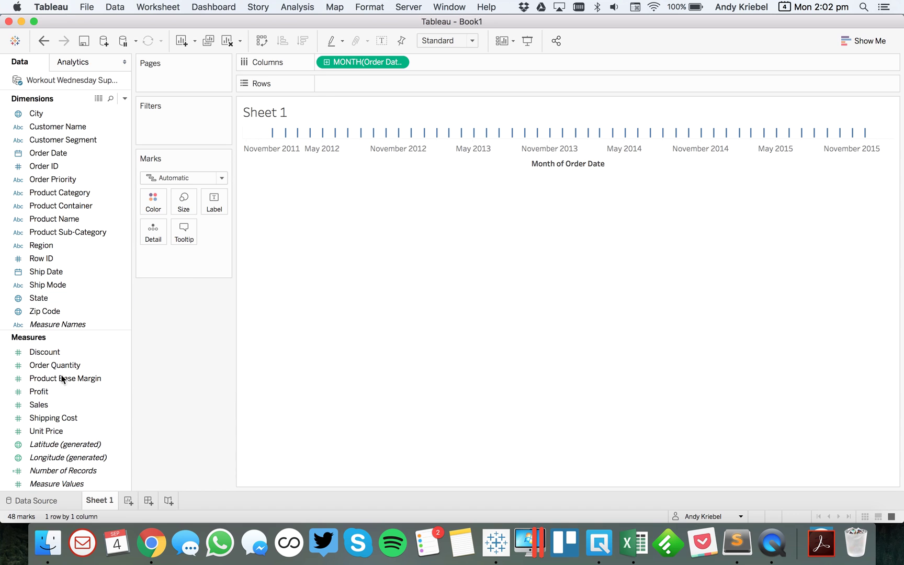
Plot SUM(Profit) on Rows as a line, trying bar marks and then undoing them.
left_click_drag(59, 391, 358, 84)
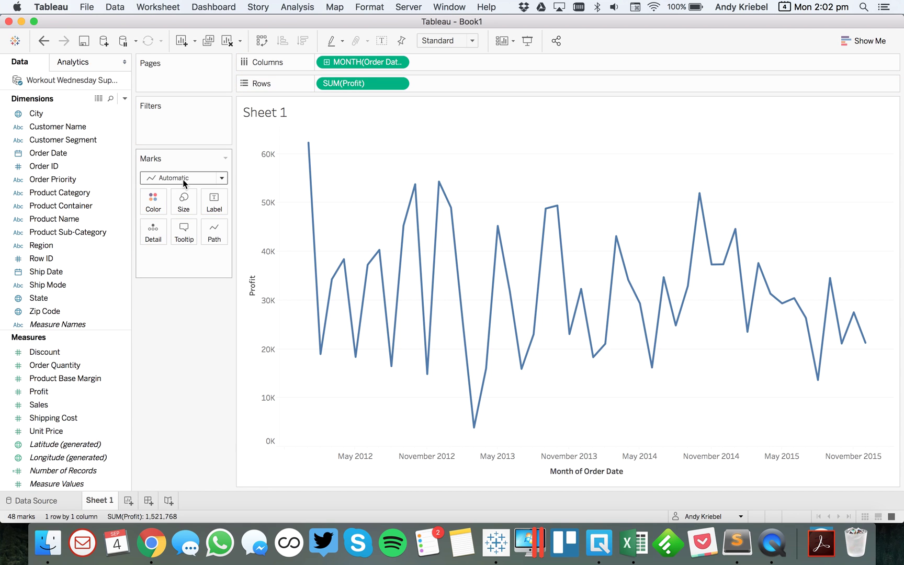
left_click(182, 180)
left_click(179, 206)
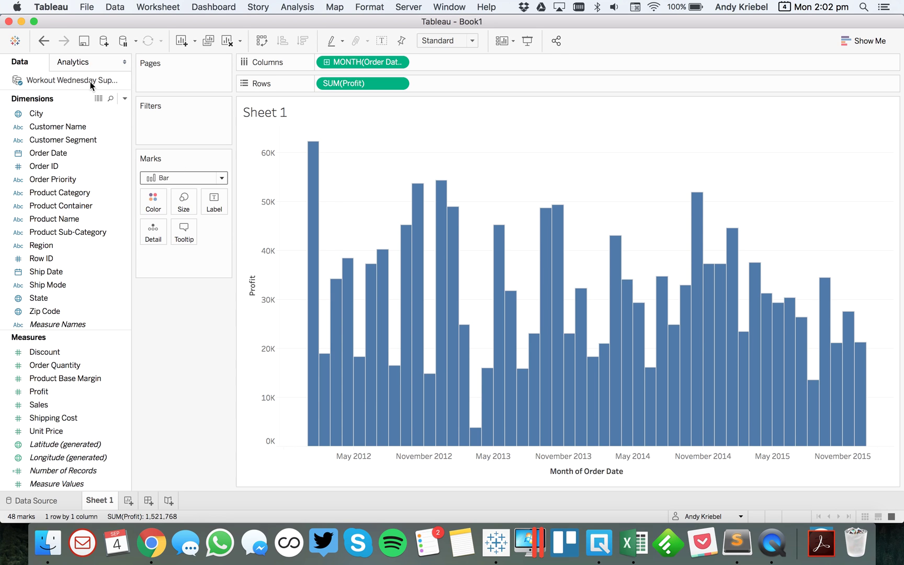
left_click(44, 41)
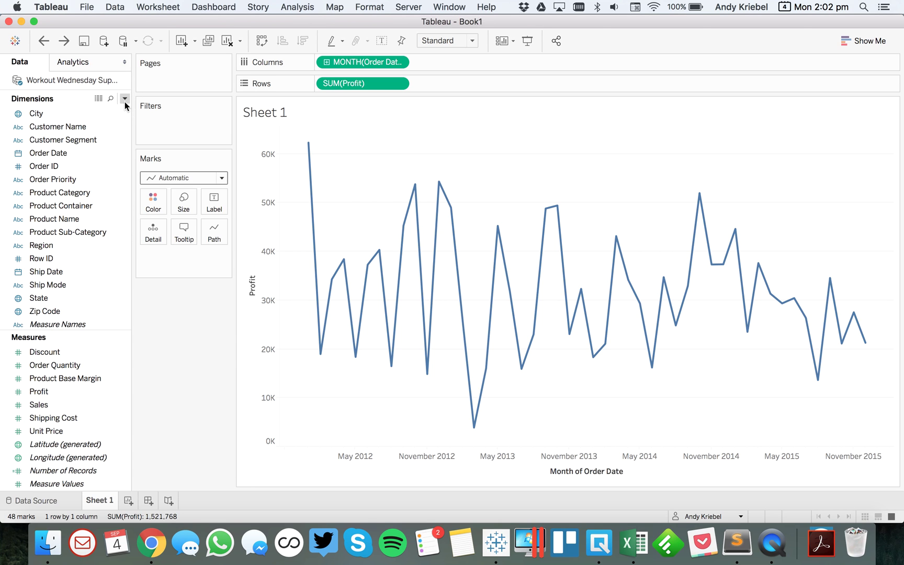
left_click(124, 100)
Create the calculated field '25th percentile' with formula PERCENTILE([Profit],.25).
left_click(113, 116)
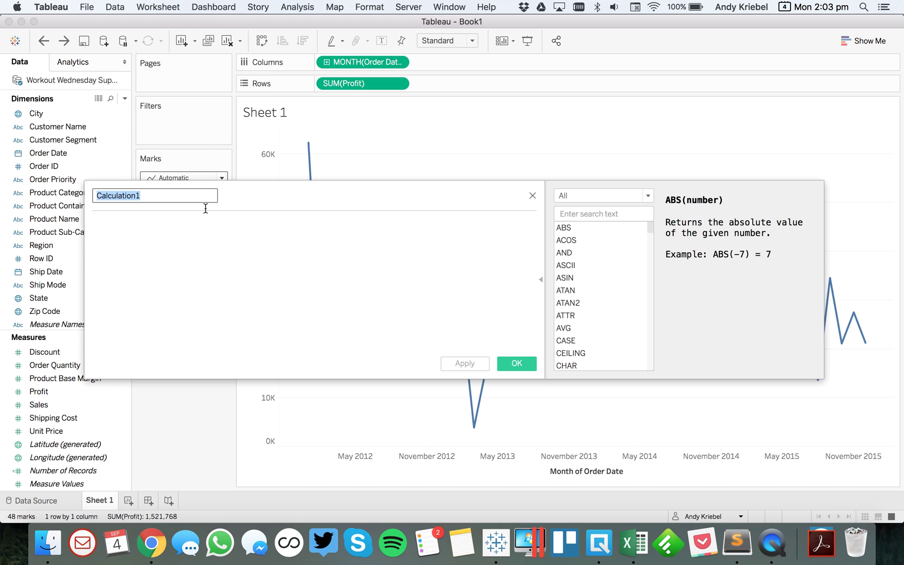
type("25th p")
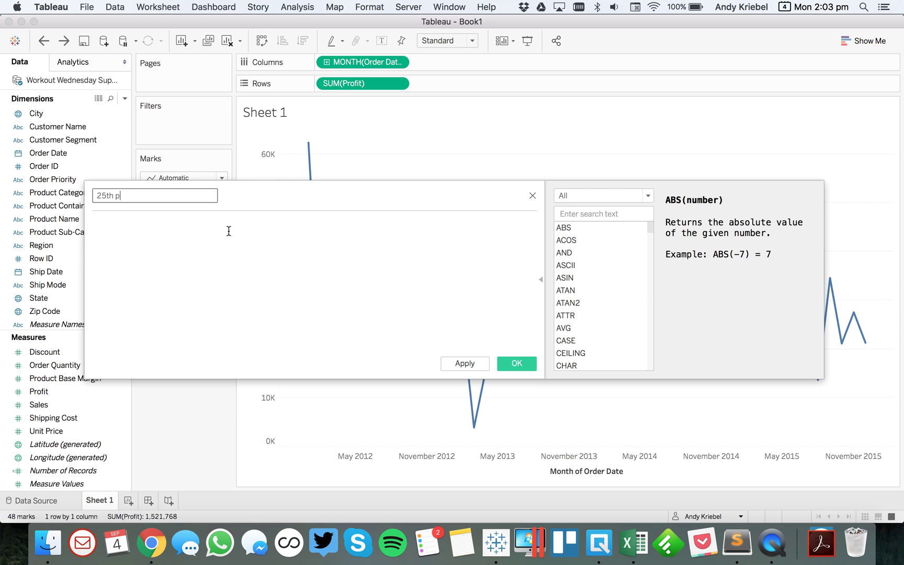
type("ercentile")
key("Tab")
type("per")
key("Return")
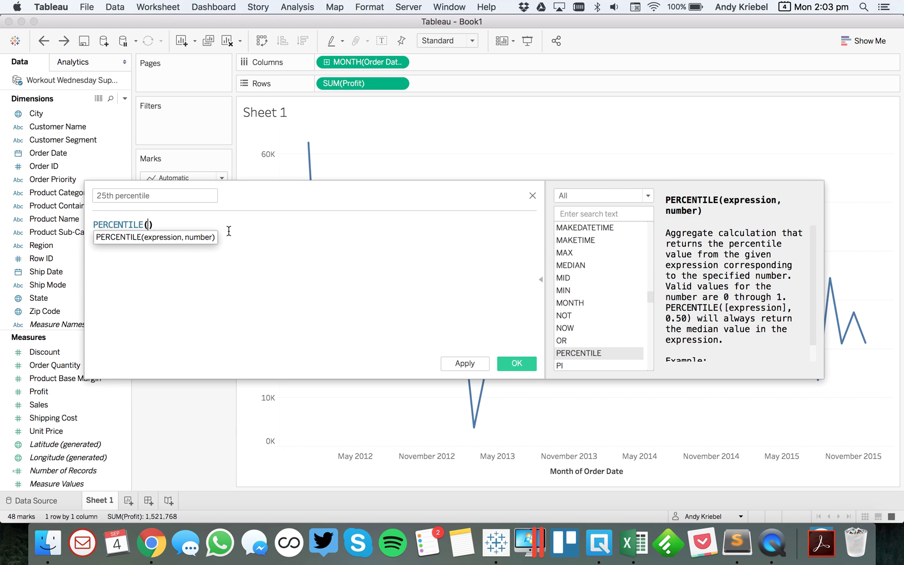
type("profi")
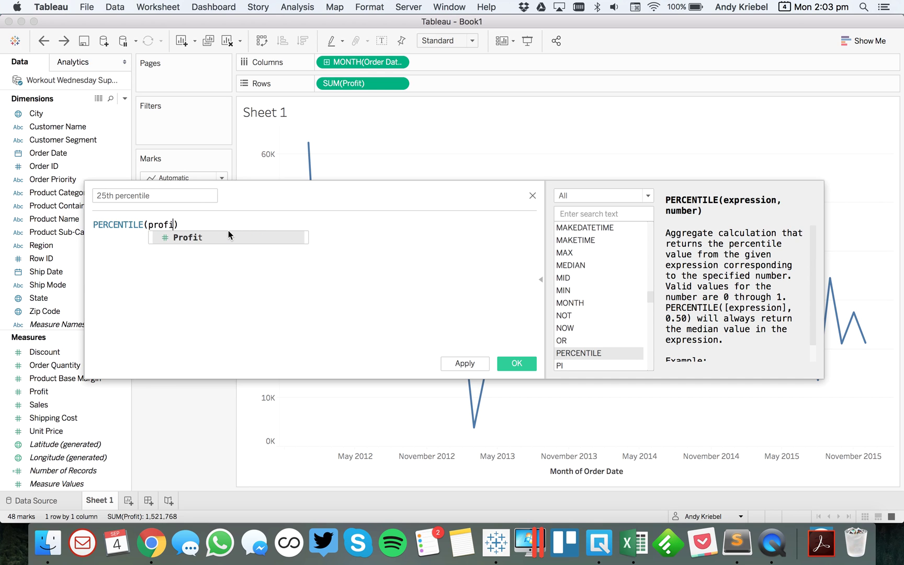
key("Return")
type(",.25")
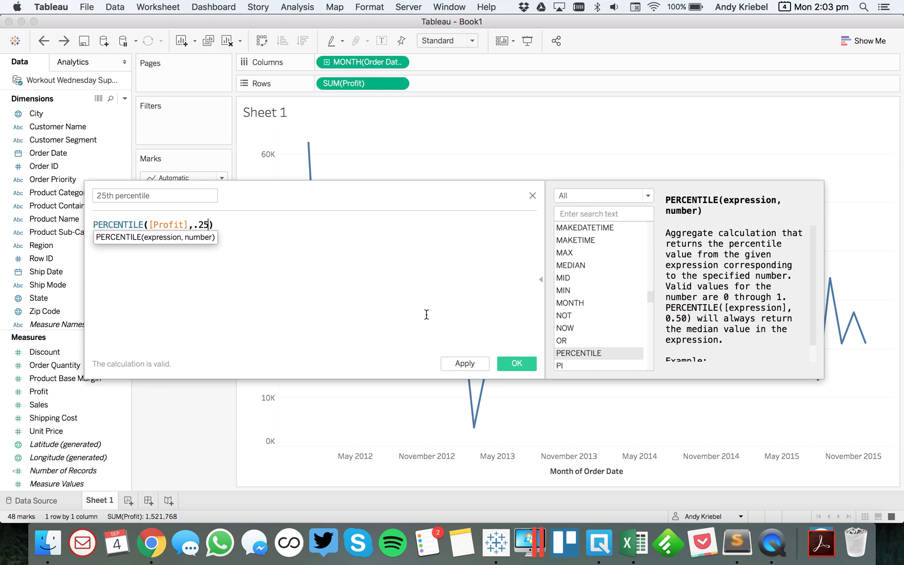
left_click(509, 362)
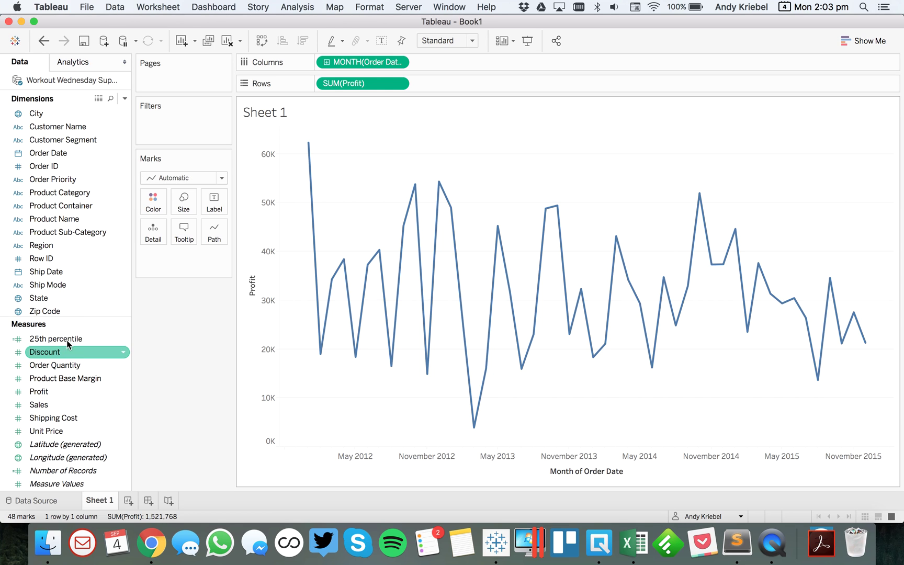
Duplicate the 25th percentile field and open the copy's calculation editor.
right_click(73, 339)
left_click(94, 152)
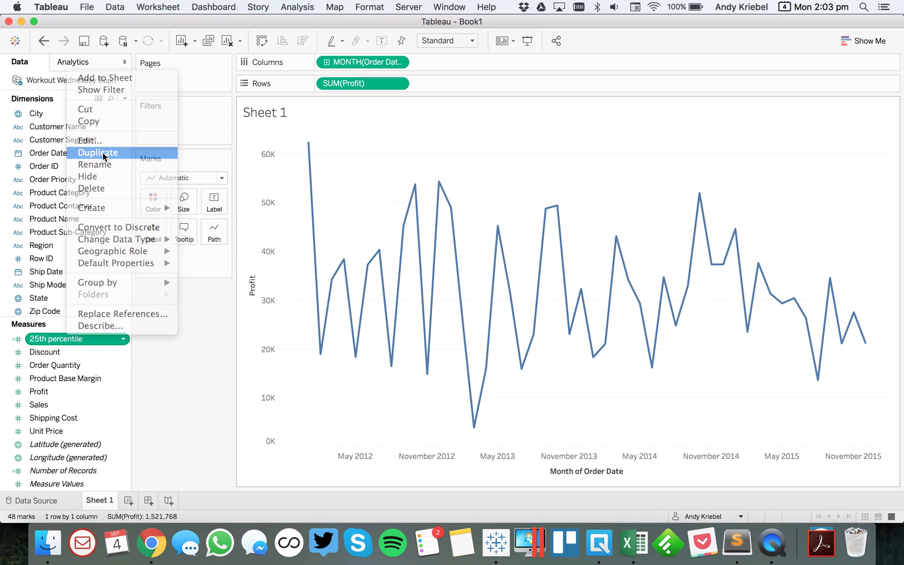
left_click(64, 340)
right_click(65, 341)
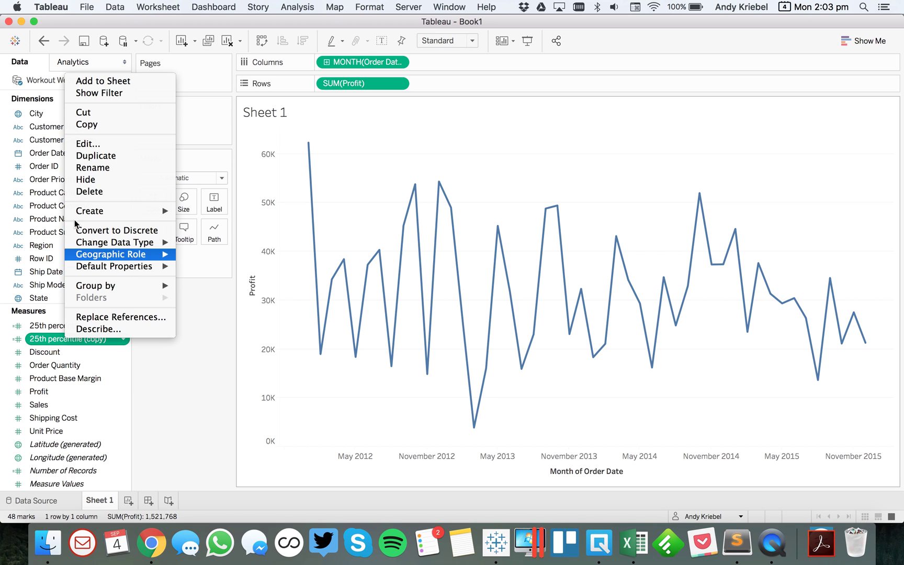
left_click(83, 144)
Rename the copy '75th percentile' and change its formula to PERCENTILE([Profit],.75).
left_click(101, 195)
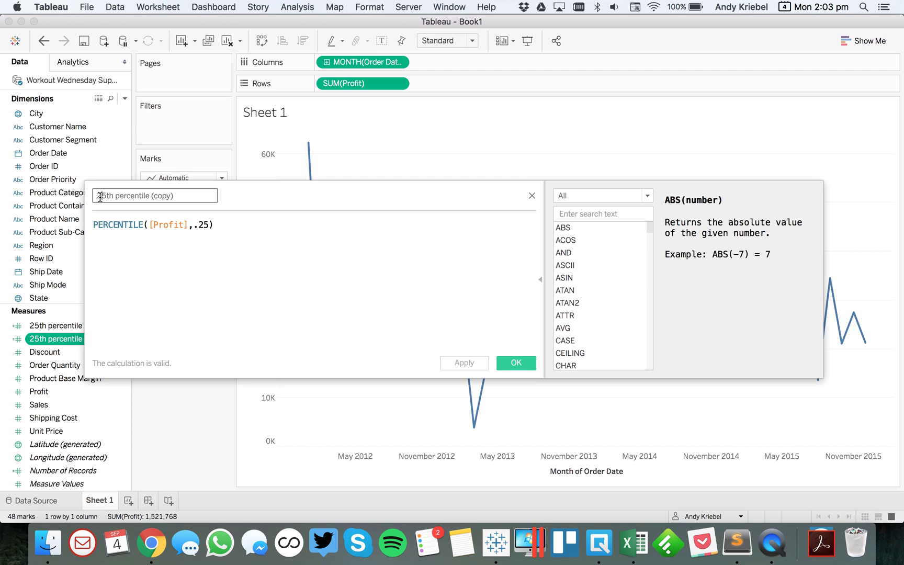
key("BackSpace")
type("7")
left_click(150, 196)
key("Delete")
key("Delete")
key("Delete")
key("Delete")
key("Delete")
key("Delete")
key("Delete")
left_click(205, 226)
key("BackSpace")
type("7")
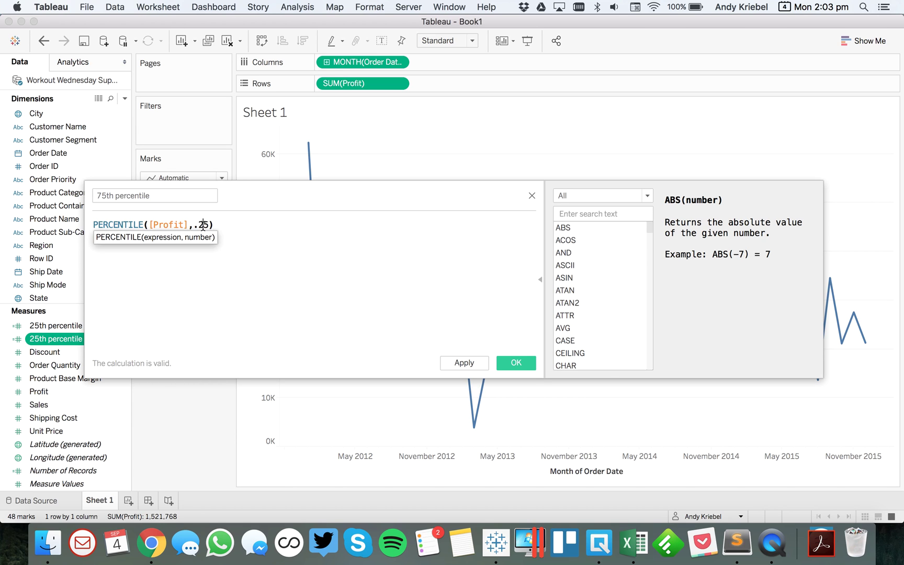
left_click(516, 362)
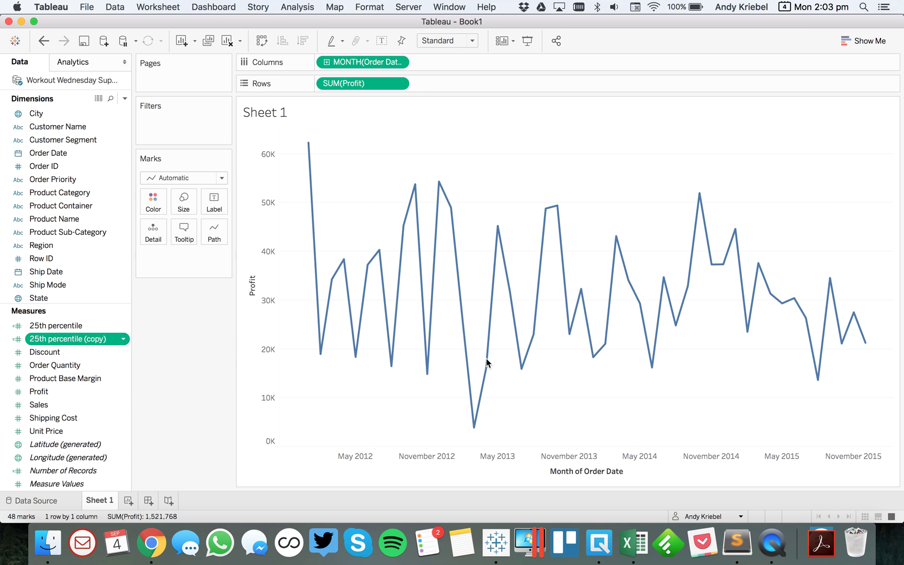
Start a 'Variance' calculation subtracting SUM of 25th percentile from SUM of 75th percentile.
left_click(125, 99)
left_click(113, 108)
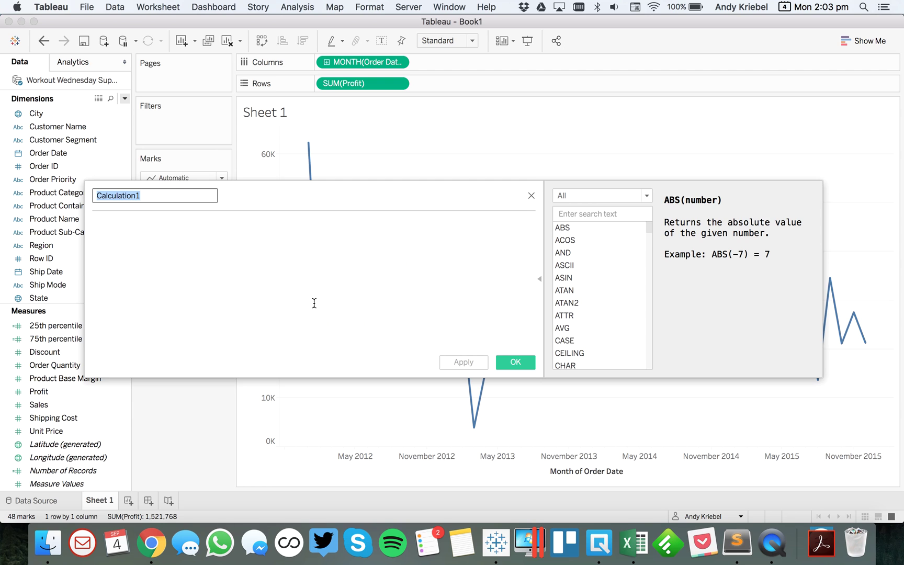
type("Variance")
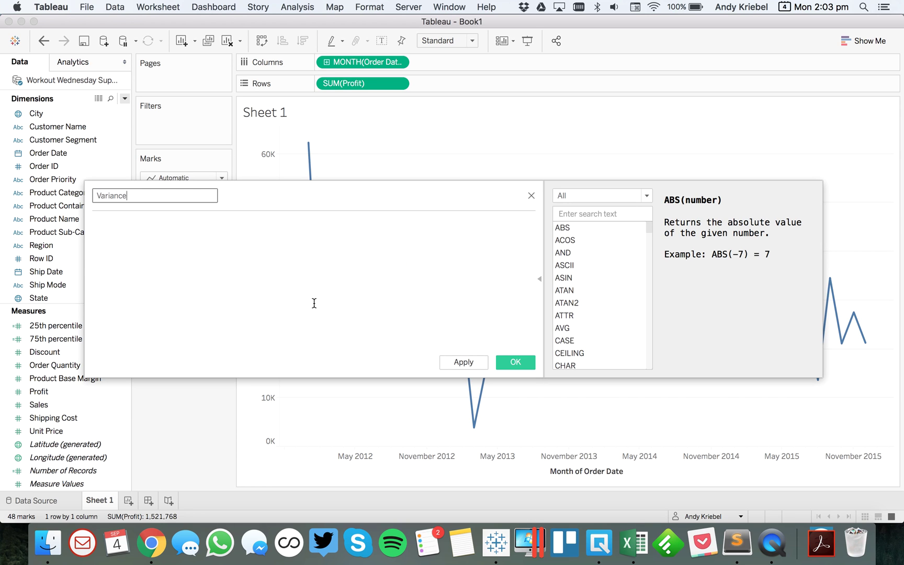
key("Tab")
type("sum")
key("Return")
left_click(51, 357)
left_click_drag(53, 338, 111, 232)
key("Right")
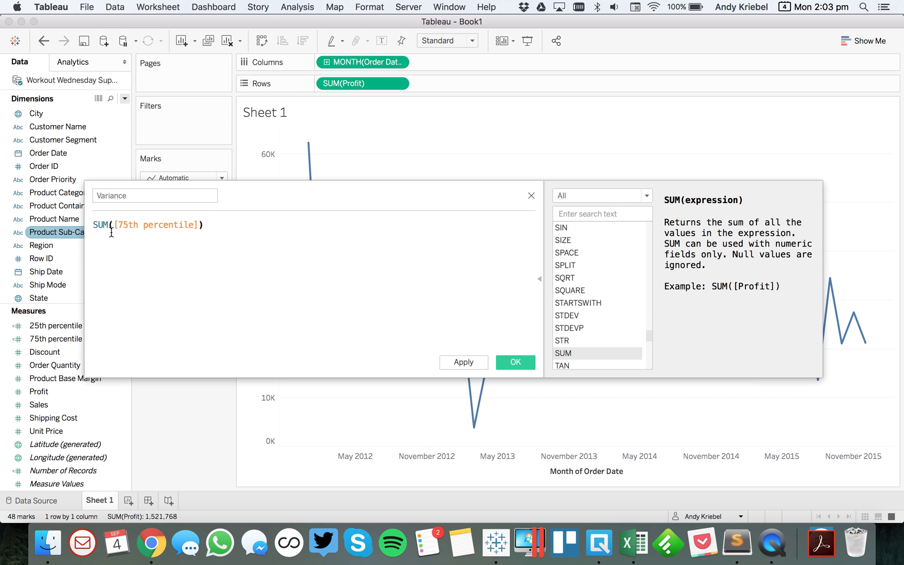
type("-sum")
key("Return")
left_click_drag(53, 326, 228, 237)
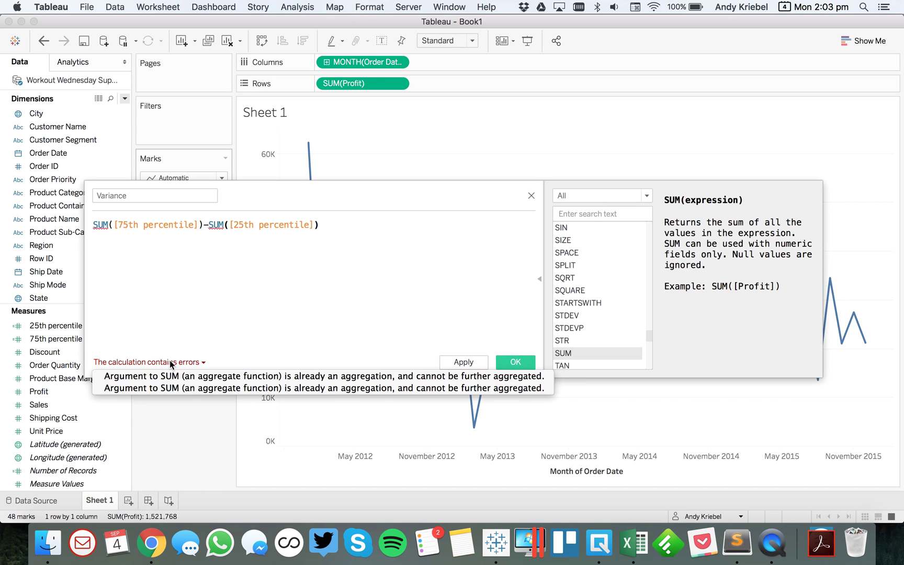
Finalize Variance as [75th percentile]-[25th percentile] and replace SUM(Profit) with 75th percentile on Rows.
double_click(111, 221)
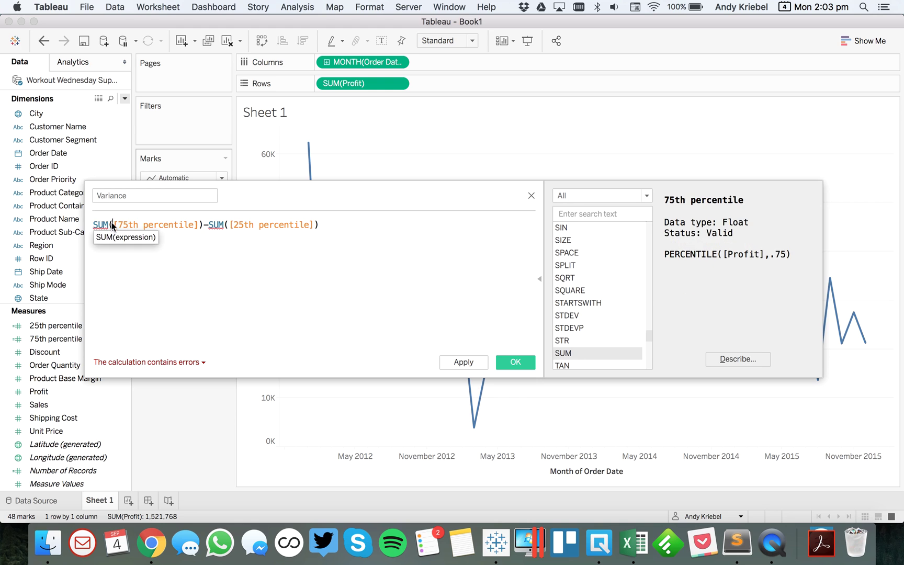
key("BackSpace")
left_click(208, 225)
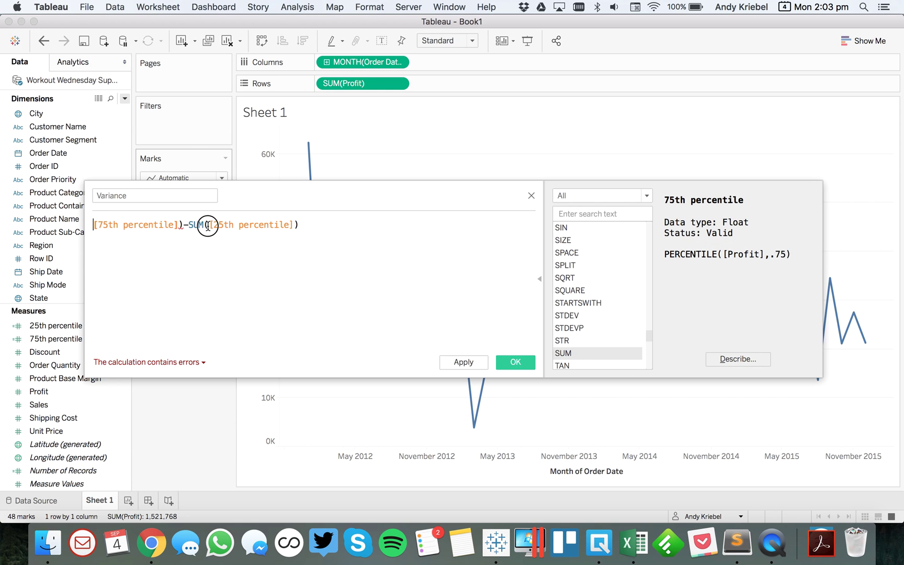
key("BackSpace")
key("BackSpace")
key("BackSpace")
key("BackSpace")
key("BackSpace")
key("BackSpace")
type("-")
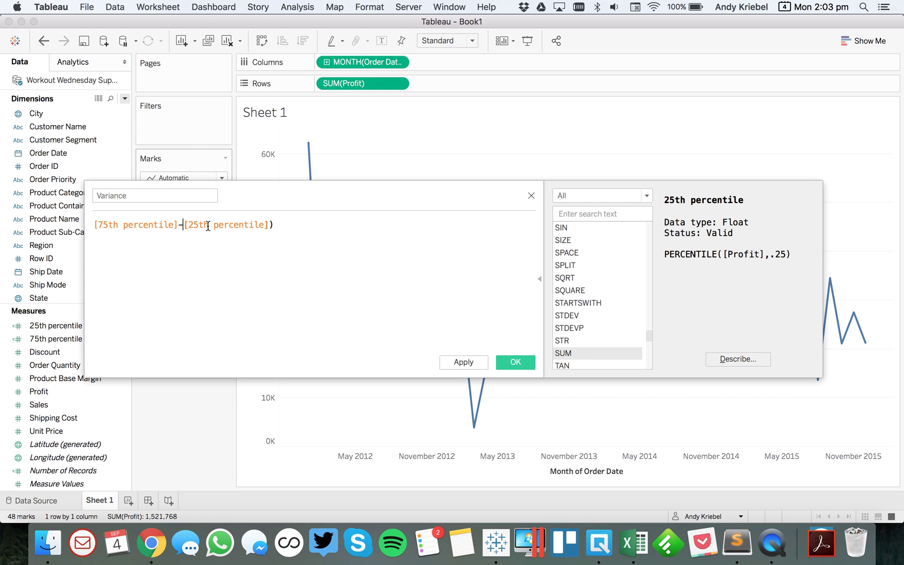
key("End")
key("BackSpace")
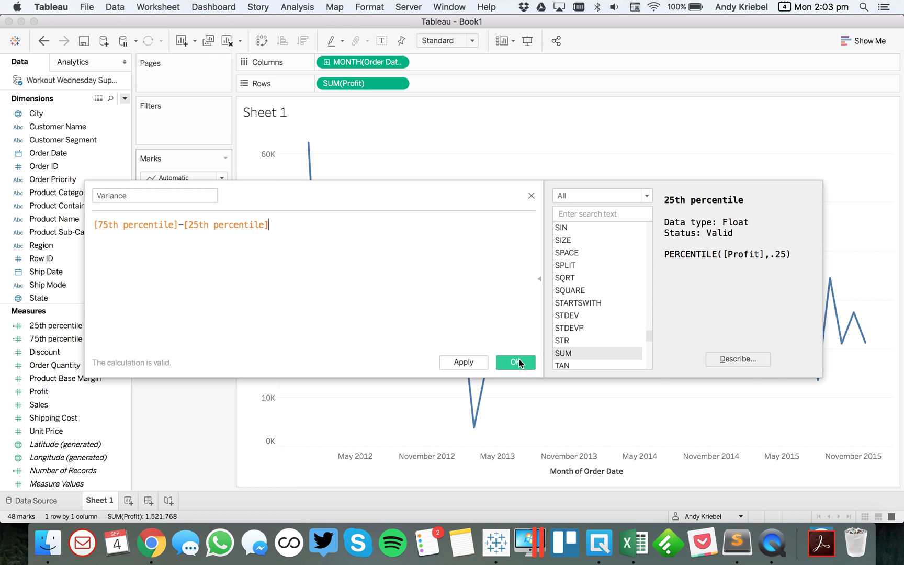
left_click(510, 362)
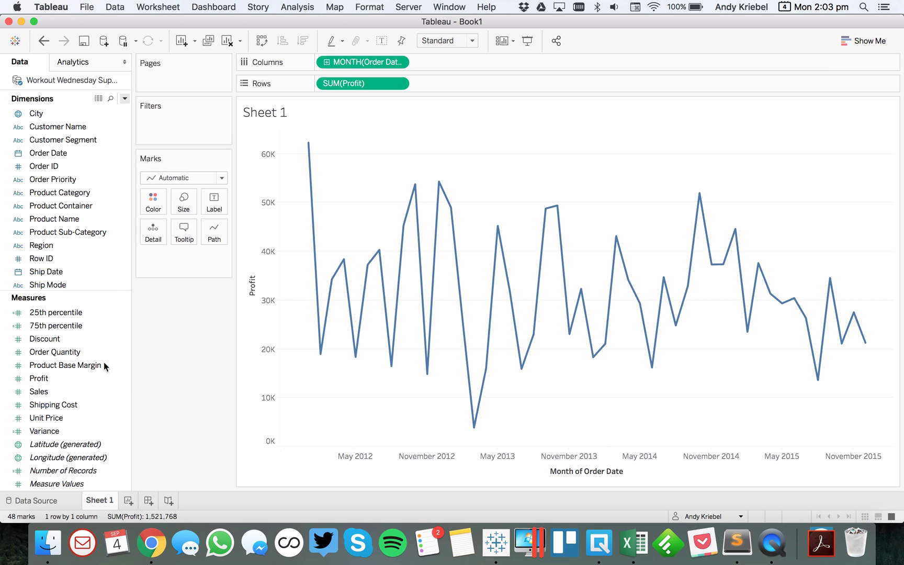
left_click_drag(62, 325, 355, 85)
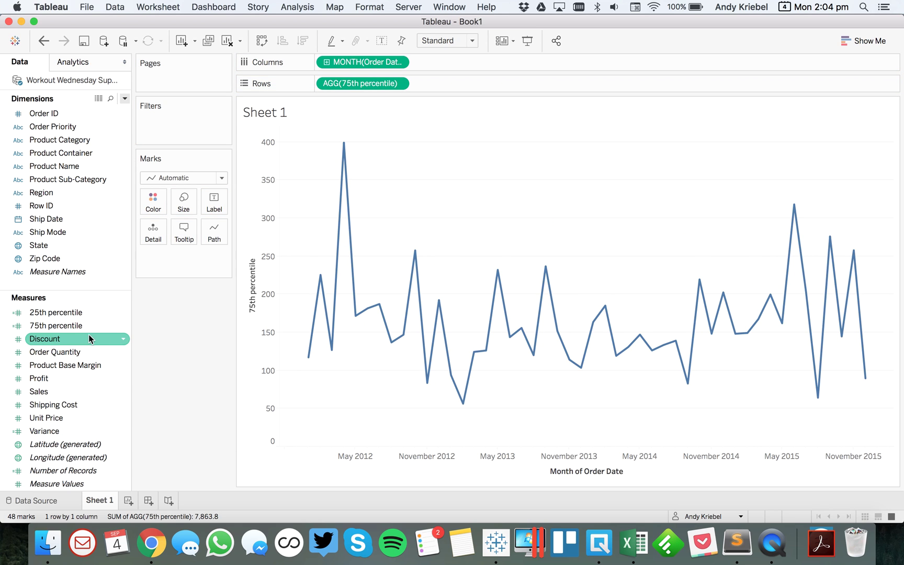
Drop 25th percentile onto the 75th percentile axis so both plot as Measure Values lines.
left_click_drag(66, 312, 264, 296)
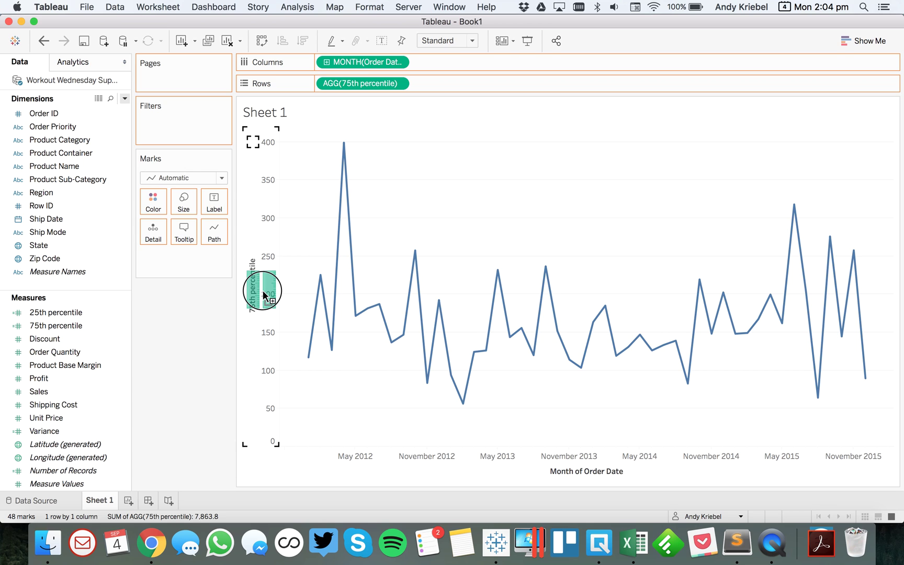
left_click_drag(263, 295, 263, 294)
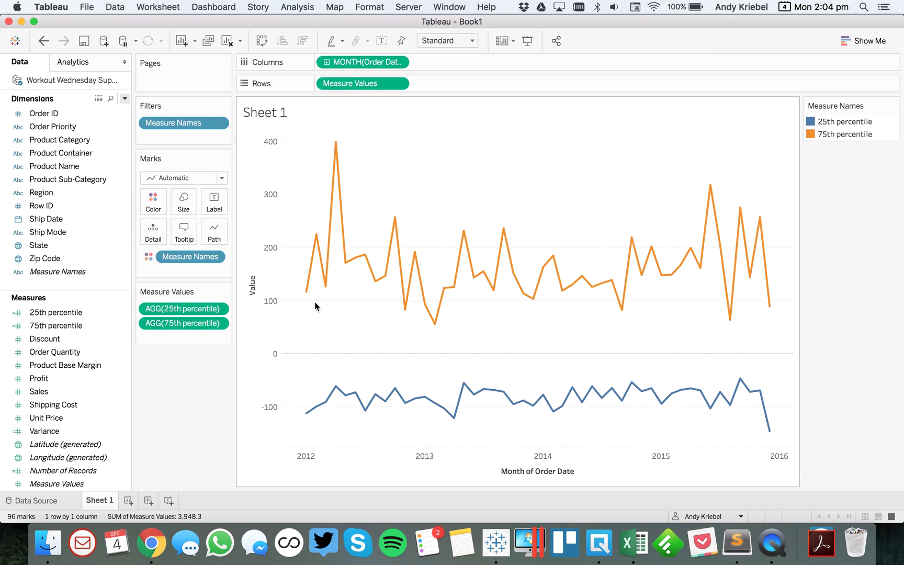
mouse_move(306, 294)
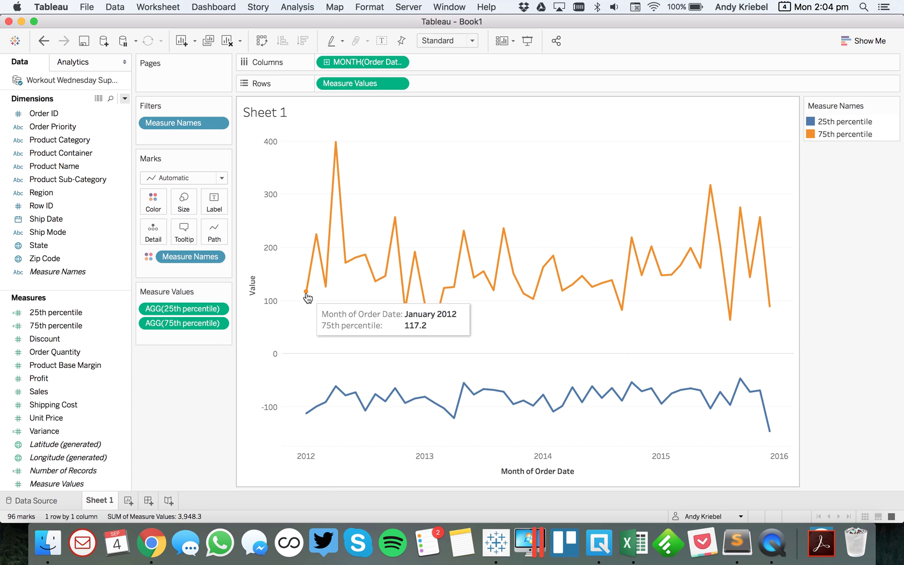
mouse_move(307, 414)
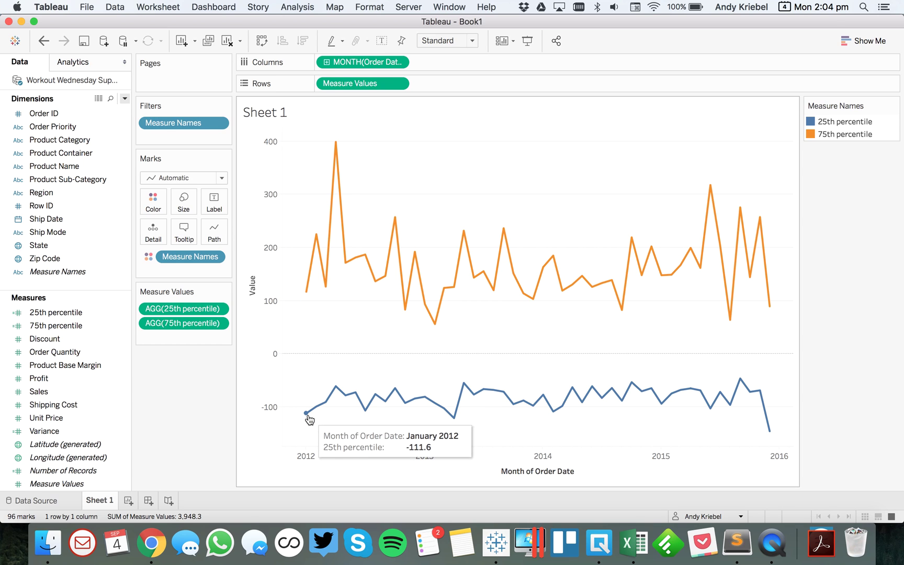
Move Measure Names to Path and make MONTH(Order Date) discrete, forming monthly range lines sized by Variance.
left_click(195, 412)
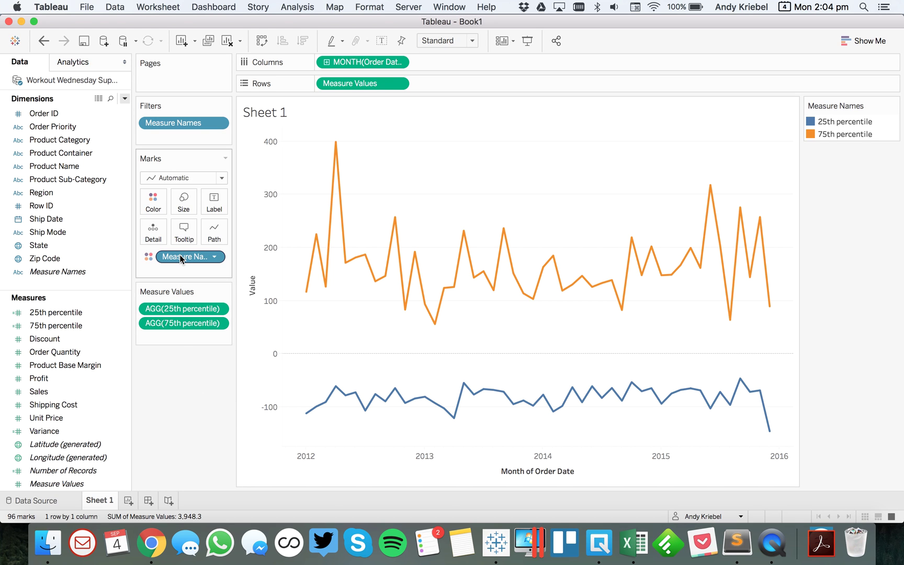
left_click_drag(181, 258, 216, 234)
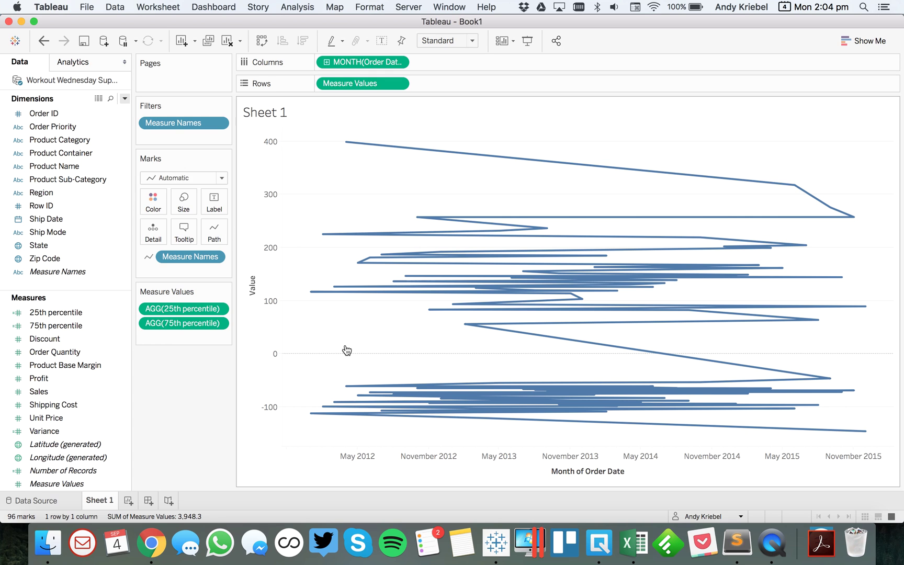
left_click(400, 62)
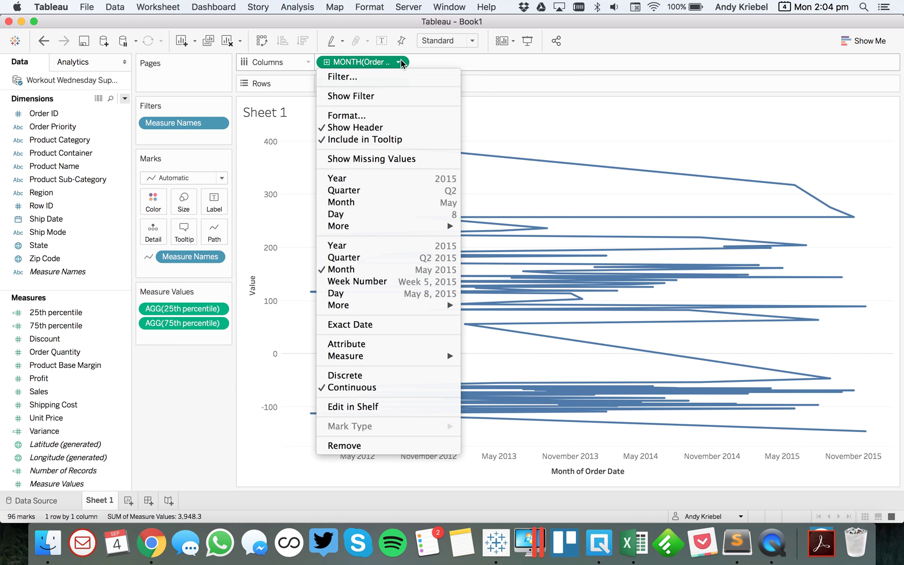
left_click(361, 375)
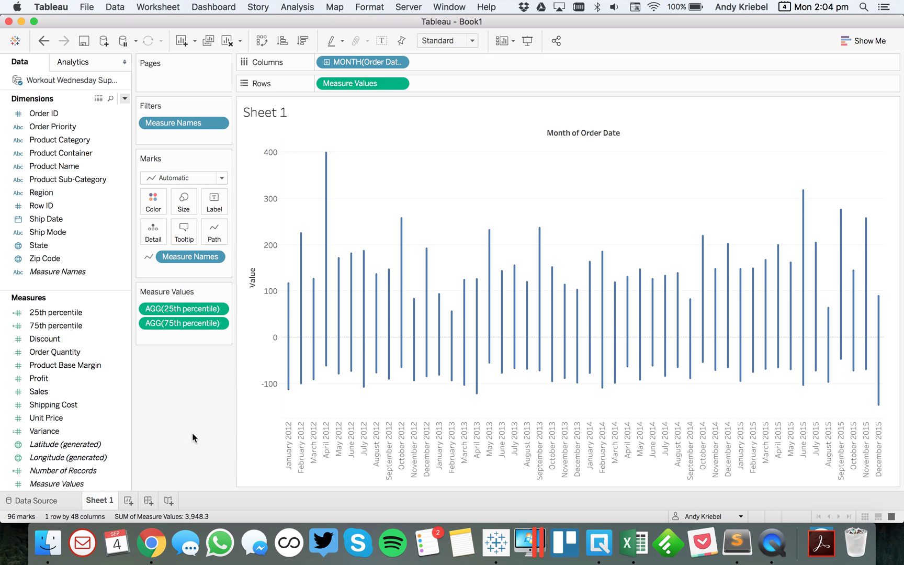
left_click_drag(44, 431, 188, 196)
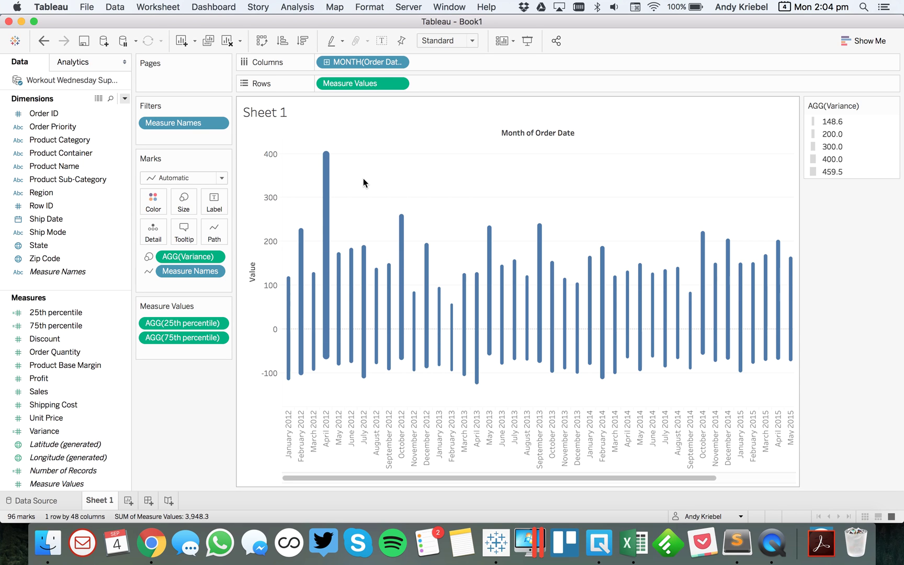
Fit the chart to Entire View and show missing months on the MONTH(Order Date) pill.
left_click(441, 40)
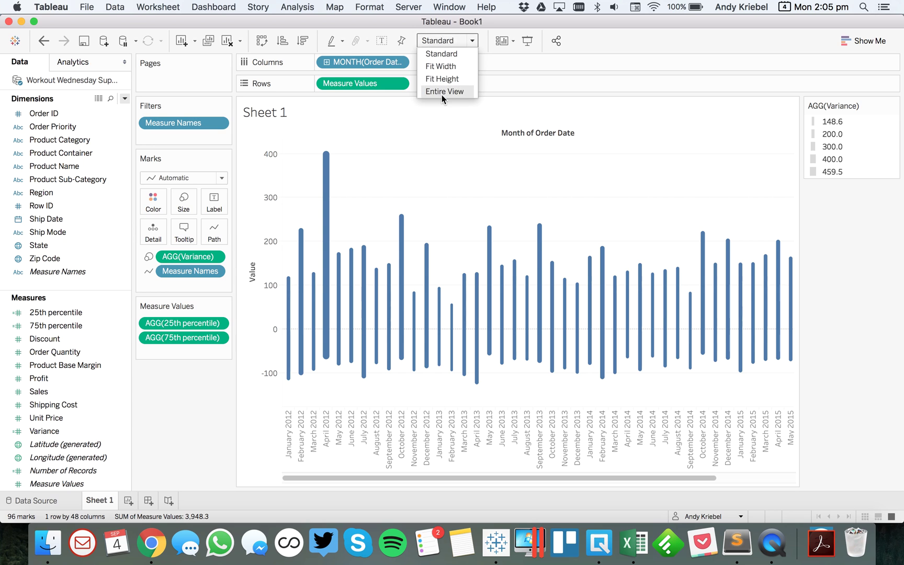
left_click(442, 92)
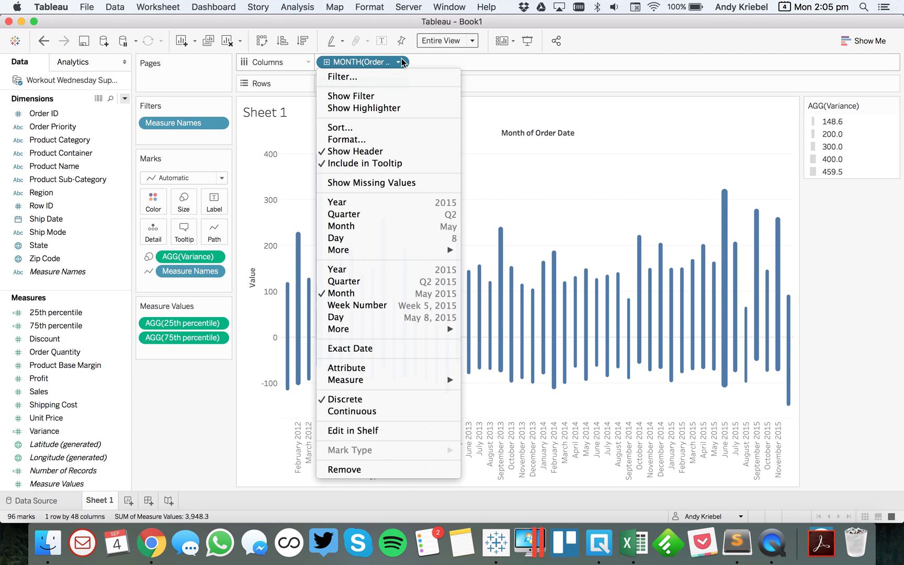
left_click(381, 187)
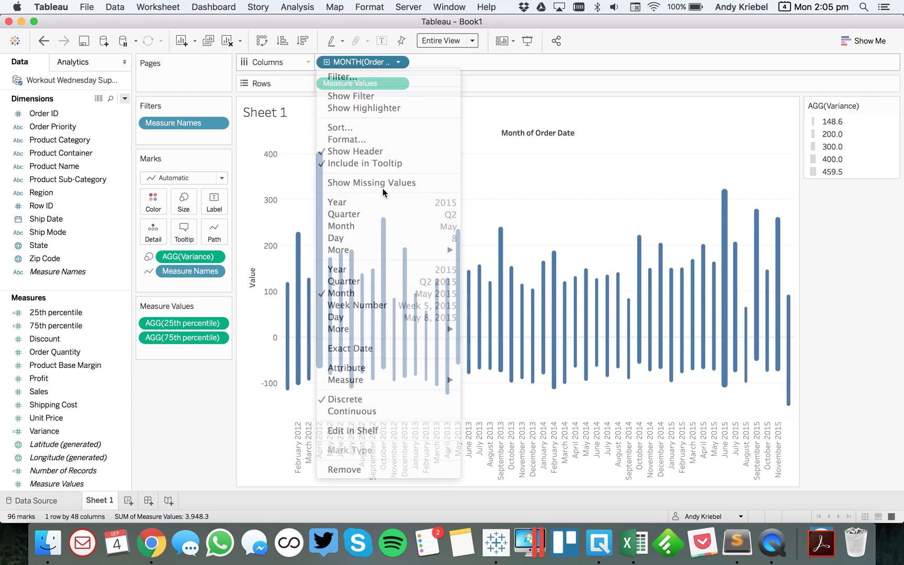
left_click(399, 62)
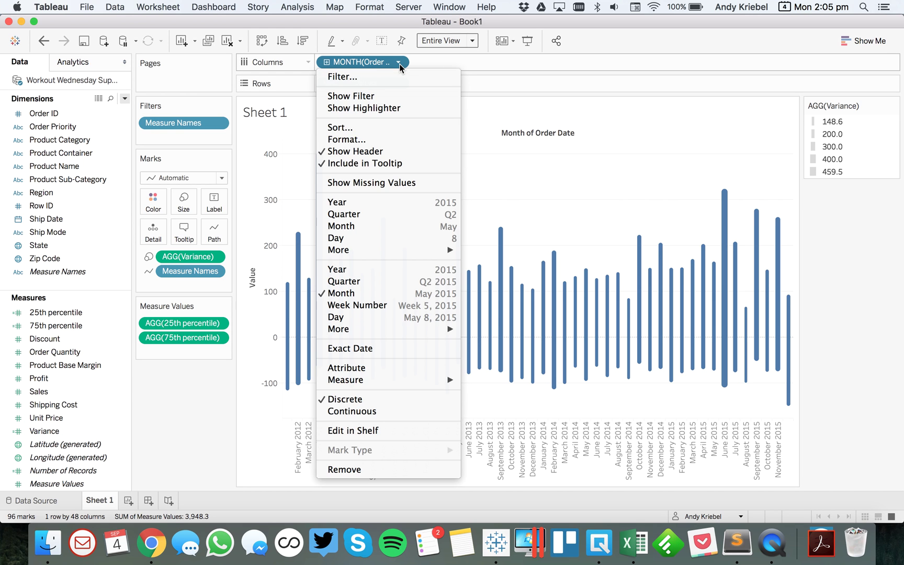
left_click(385, 182)
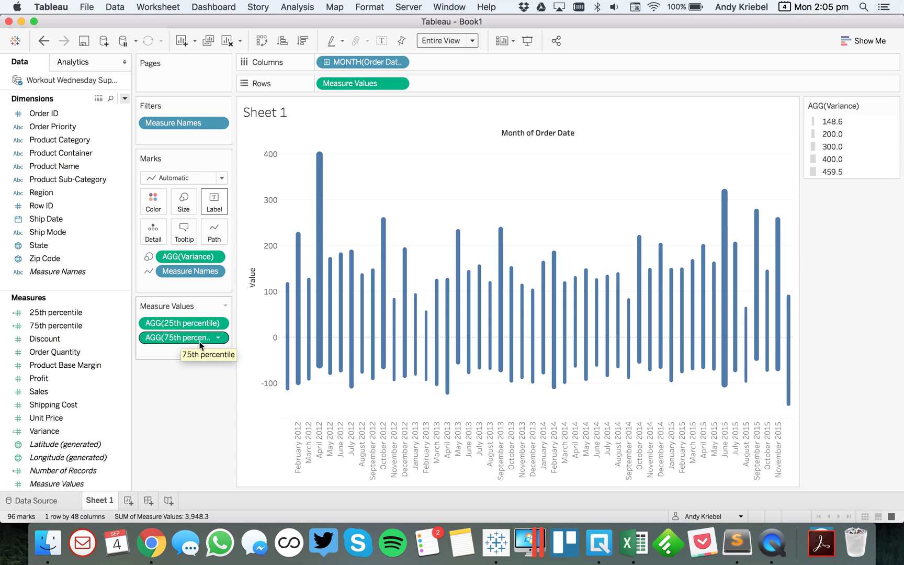
mouse_move(289, 383)
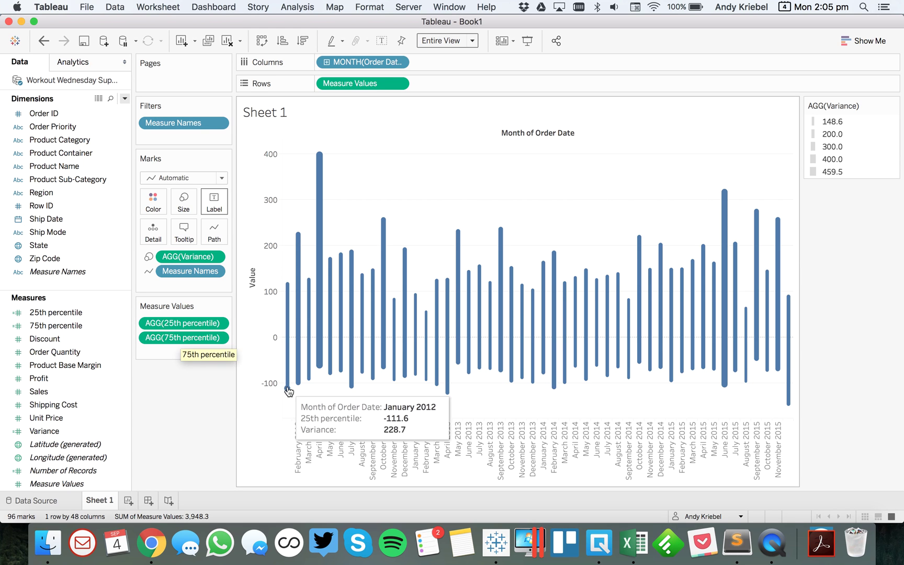
left_click(207, 420)
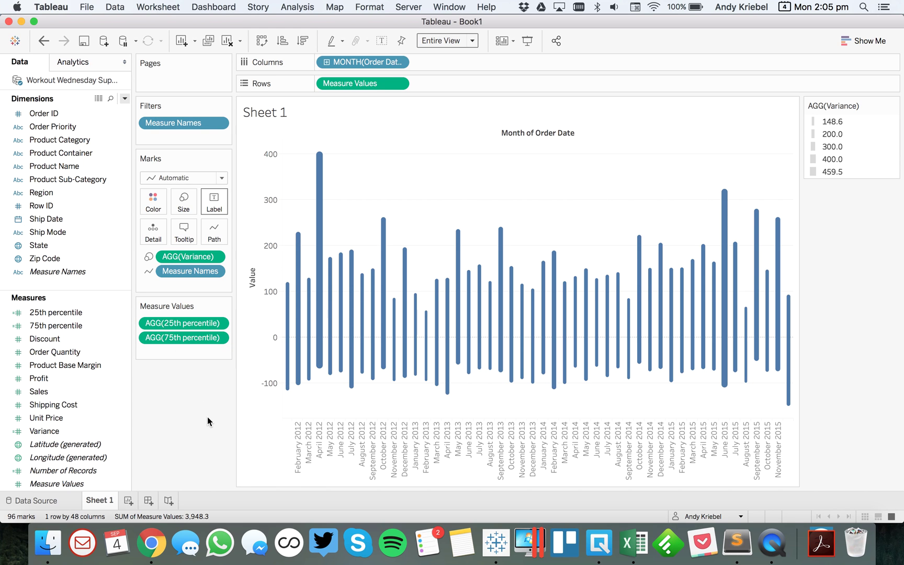
Hide the month field label, then put Region on Rows and on Color.
right_click(507, 137)
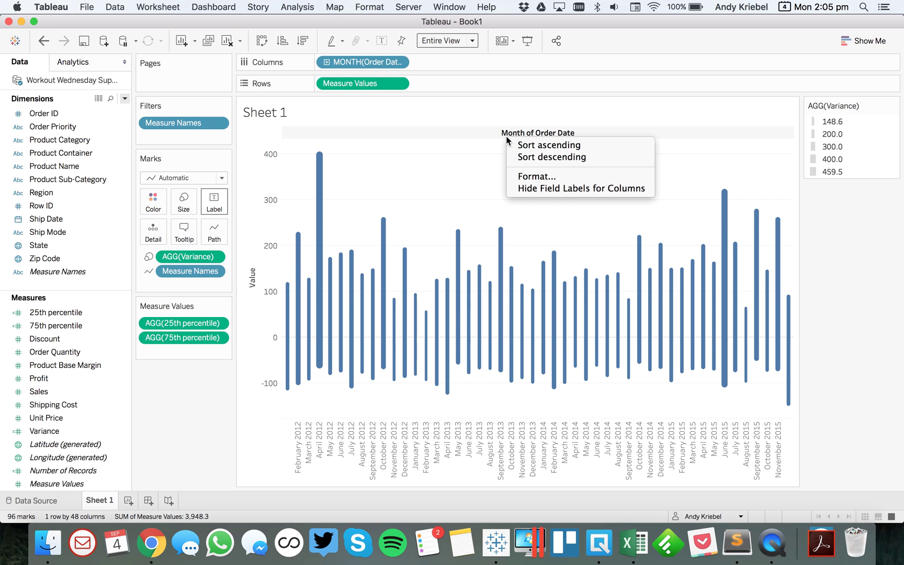
left_click(532, 189)
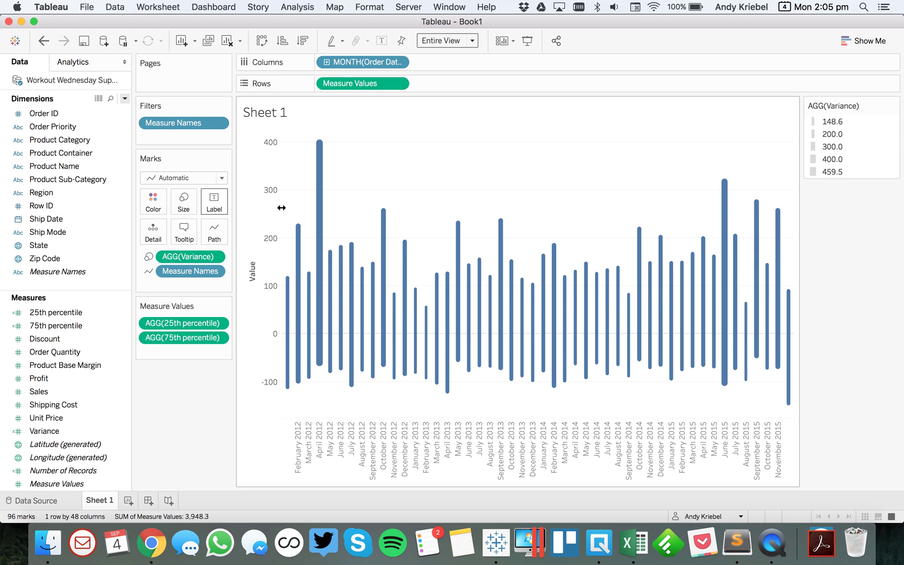
left_click_drag(44, 193, 324, 84)
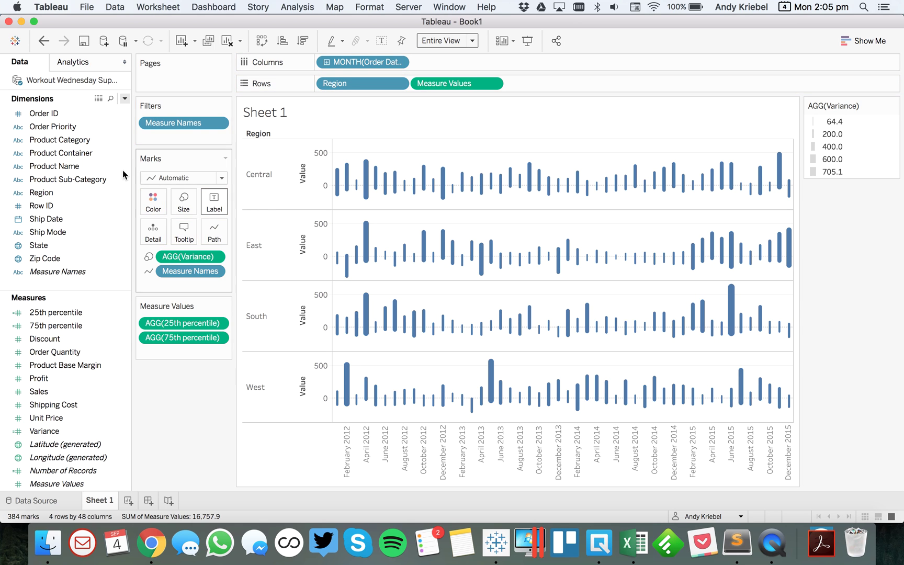
left_click_drag(71, 198, 154, 210)
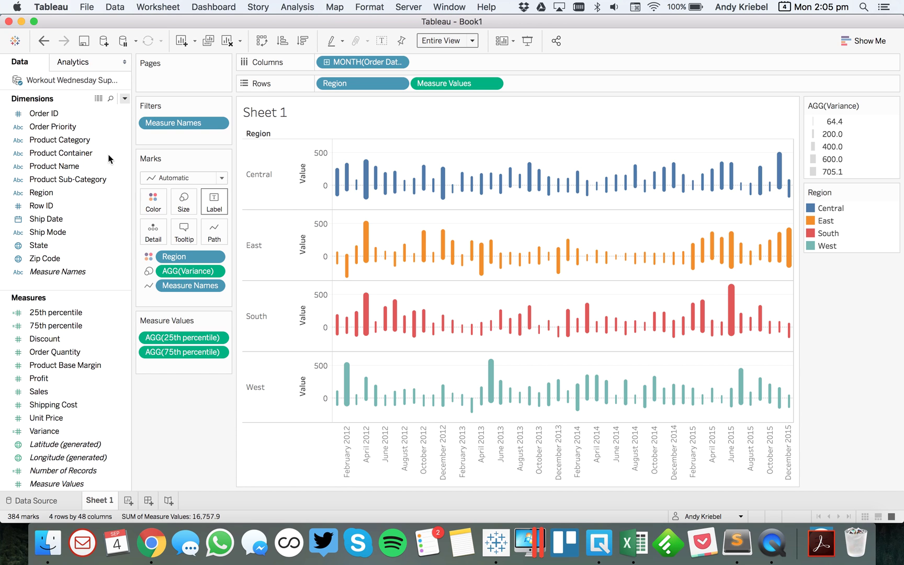
left_click(124, 98)
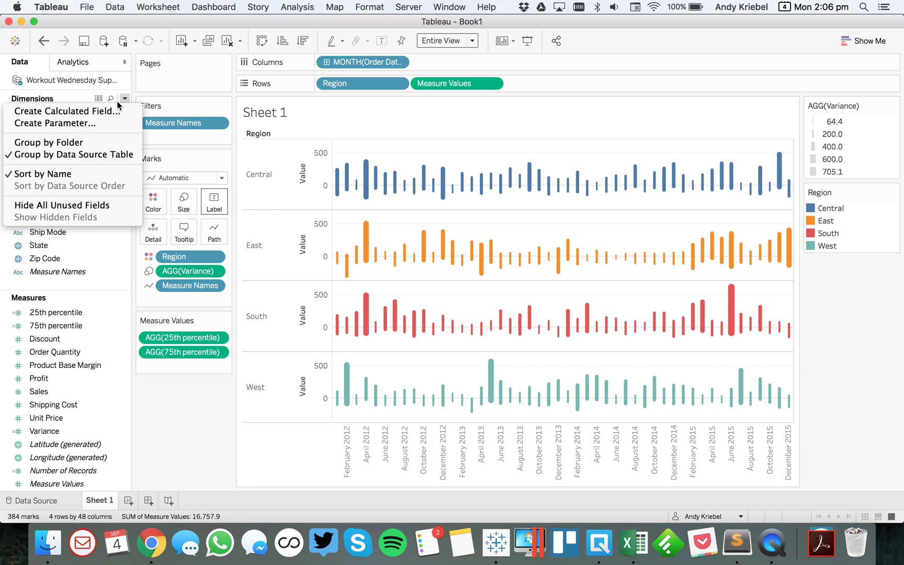
left_click(197, 464)
Duplicate the 25th percentile measure and open the copy's calculation editor.
left_click(48, 312)
right_click(47, 311)
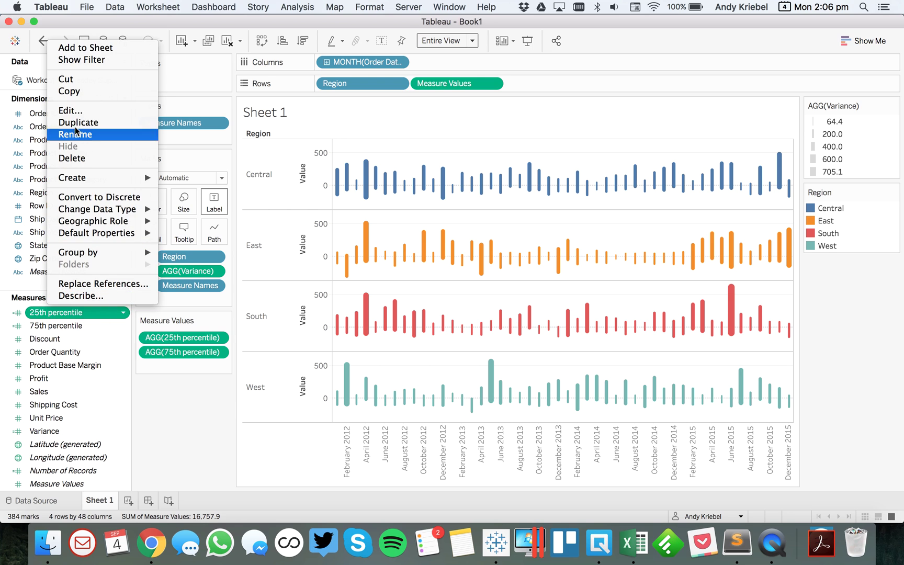
left_click(76, 122)
right_click(57, 315)
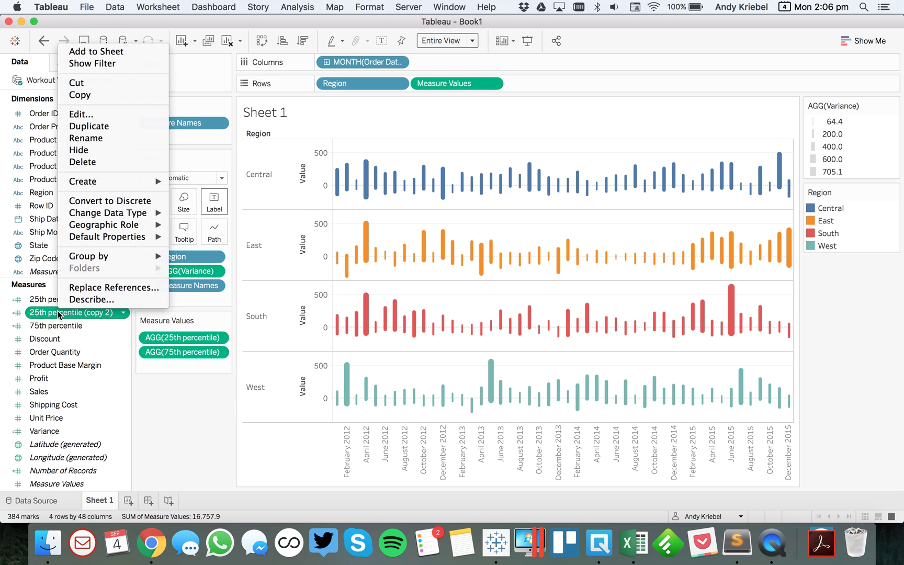
left_click(15, 113)
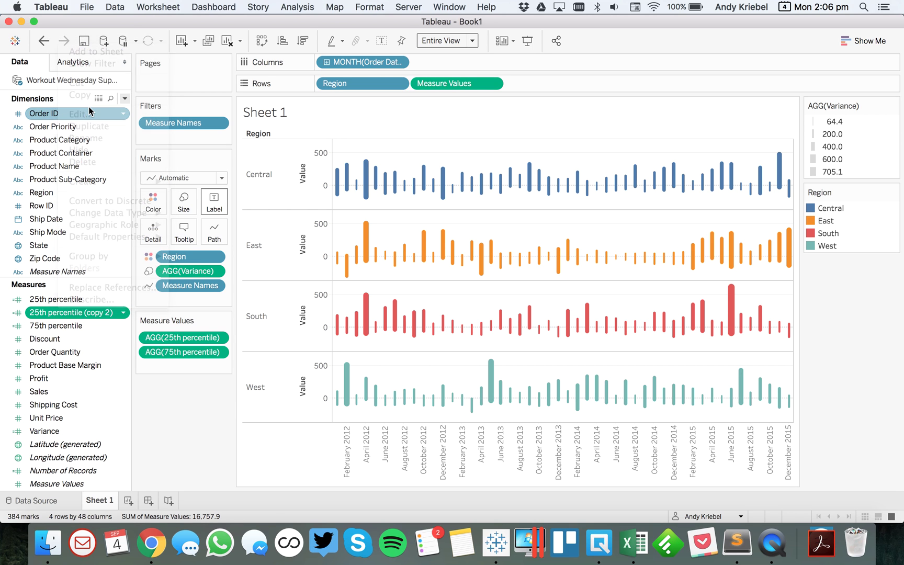
right_click(77, 318)
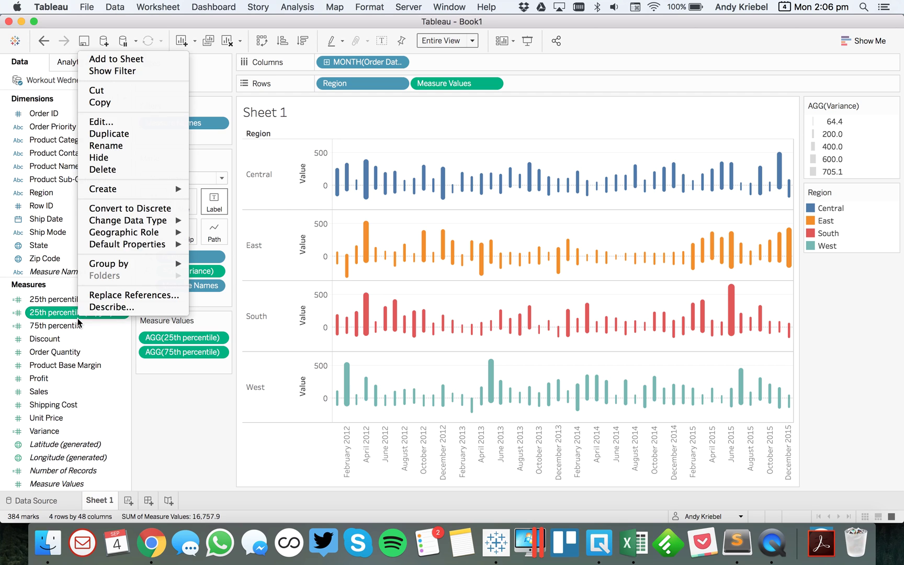
left_click(112, 121)
Rename the copy '50th percentile' and change its formula to PERCENTILE([Profit],.5).
left_click(127, 198)
left_click_drag(105, 200, 73, 202)
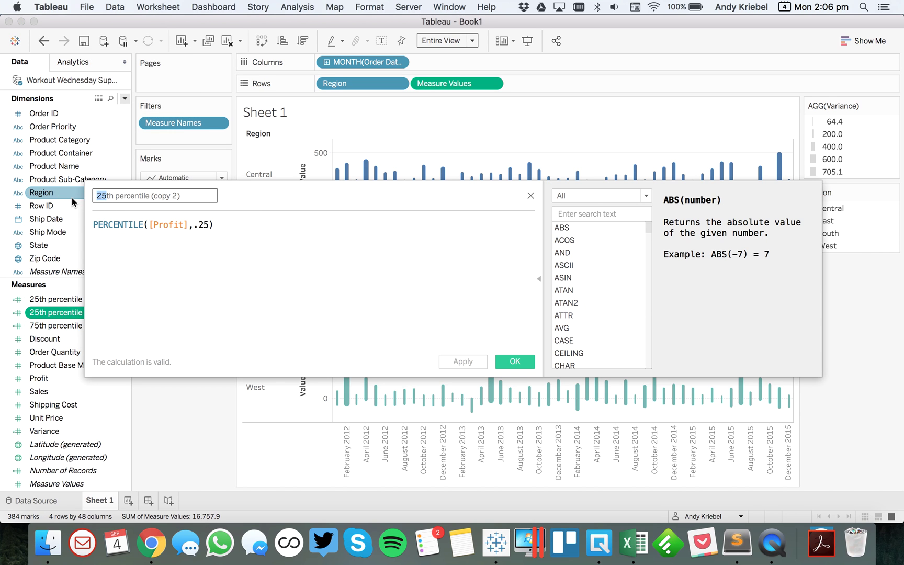
type("50")
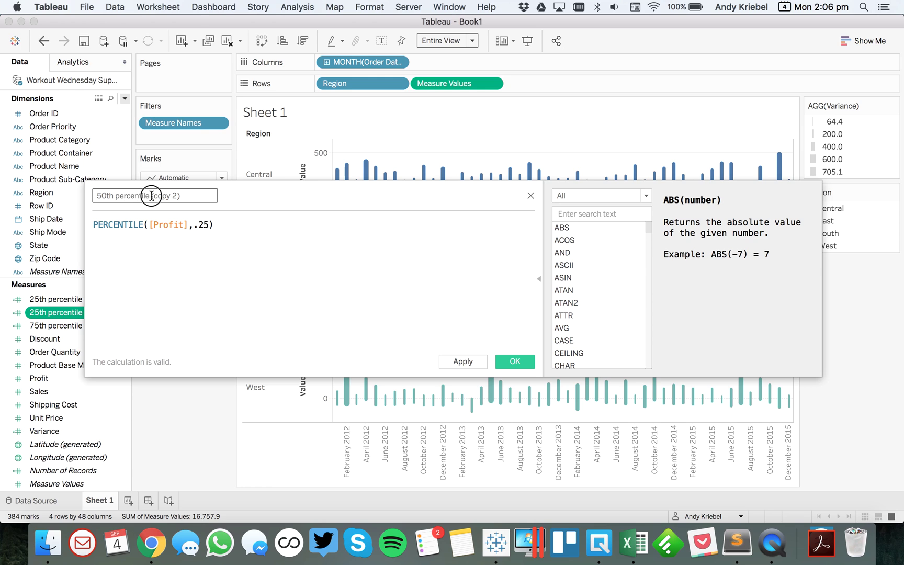
left_click_drag(151, 195, 257, 191)
key("BackSpace")
double_click(202, 225)
type("5")
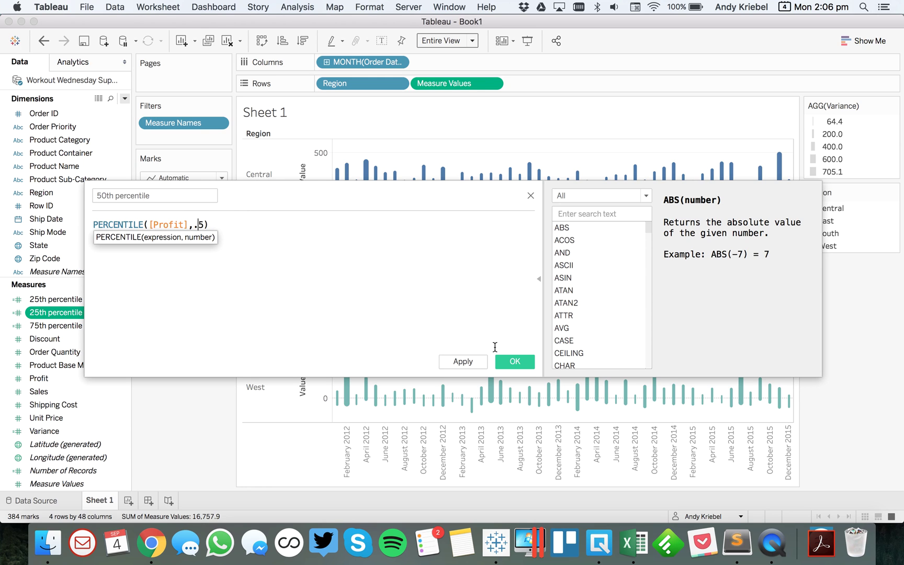
left_click(515, 361)
Add 50th percentile to Rows and make it a dual axis over the range bars.
left_click_drag(68, 312, 538, 87)
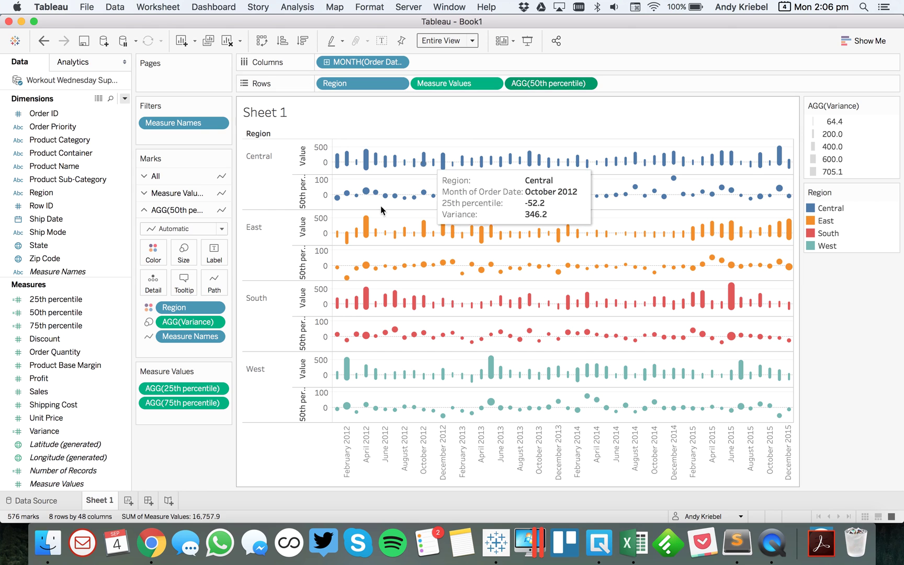
left_click_drag(534, 85, 586, 83)
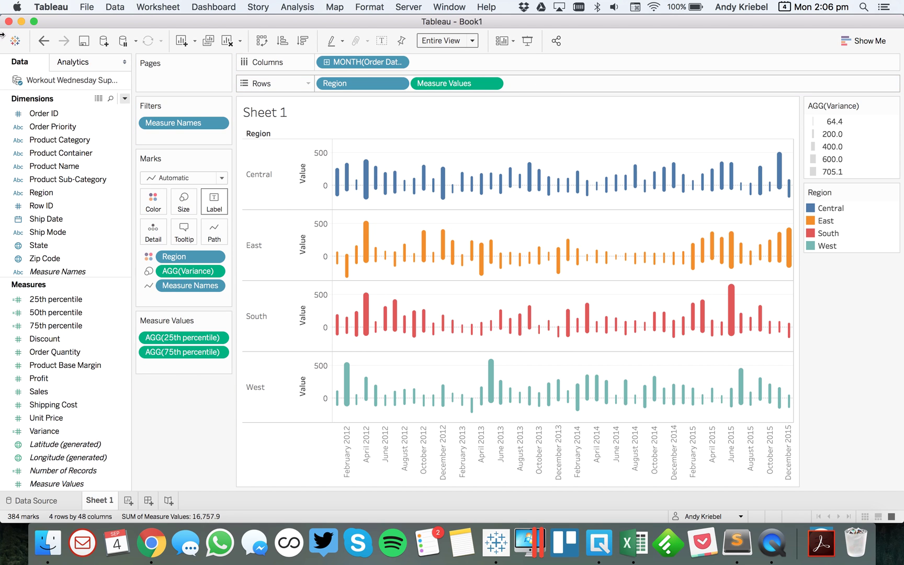
left_click(44, 41)
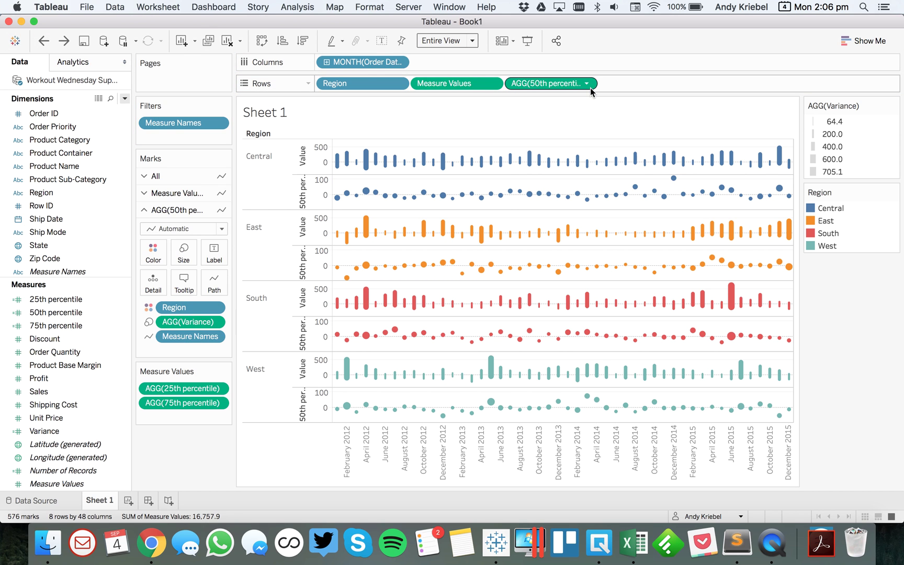
left_click(590, 87)
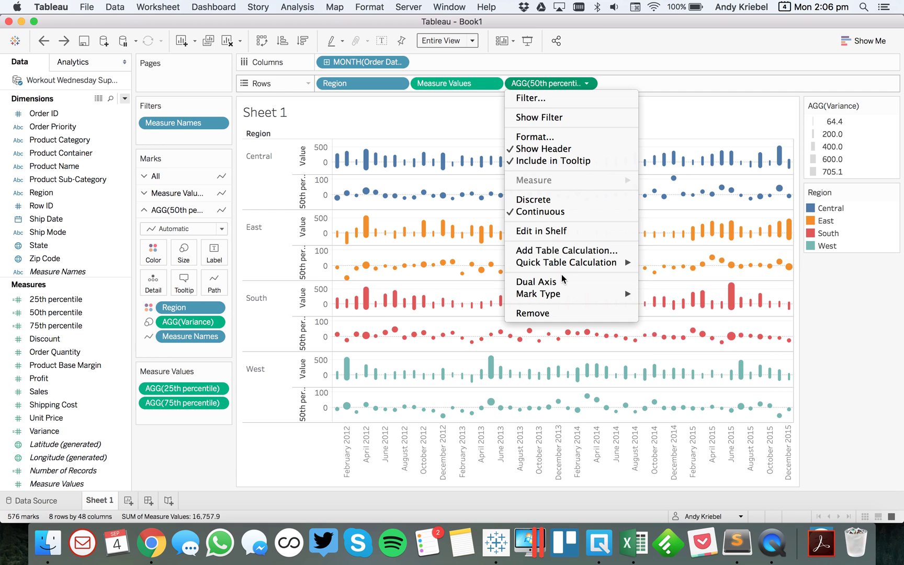
left_click(561, 274)
left_click(589, 85)
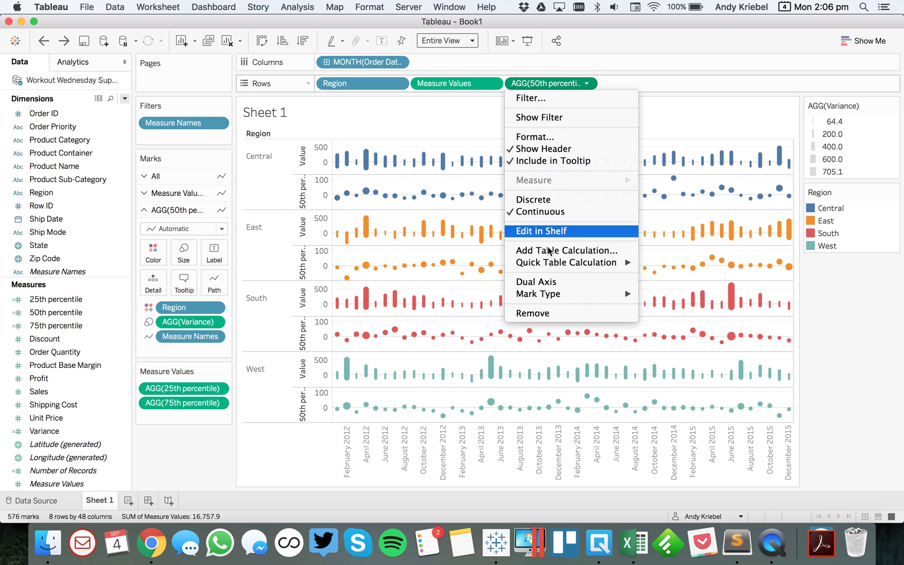
left_click(544, 282)
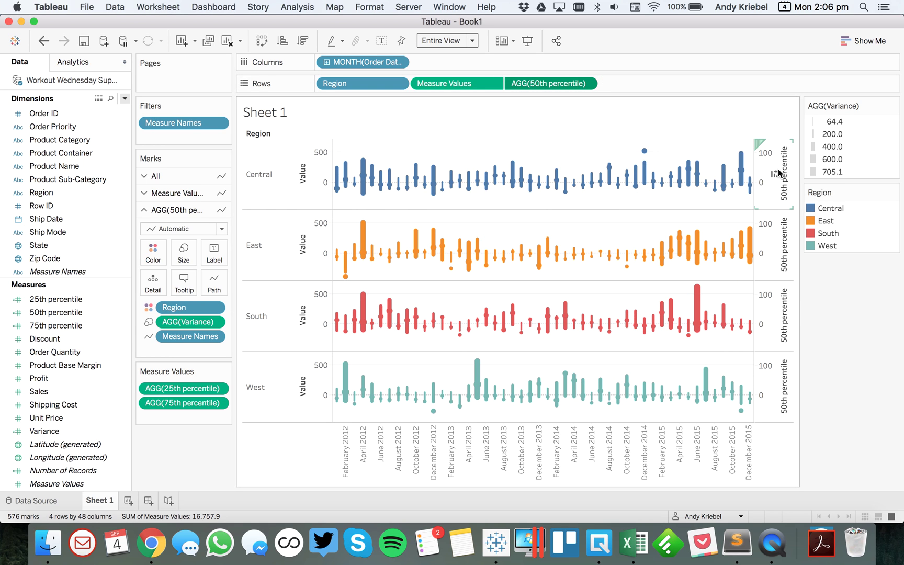
Synchronize the 50th percentile's right-hand axis with the left axis.
right_click(777, 170)
left_click(800, 251)
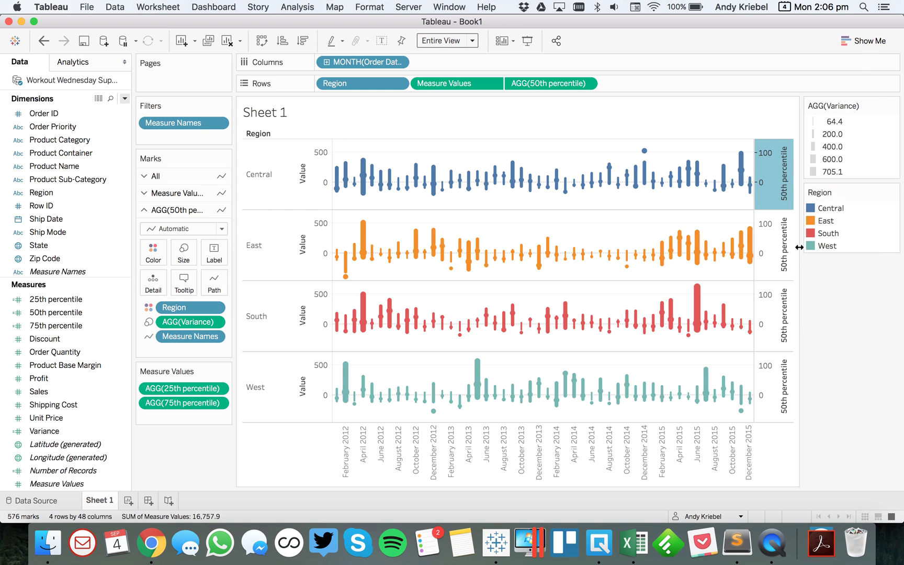
right_click(770, 202)
left_click(786, 269)
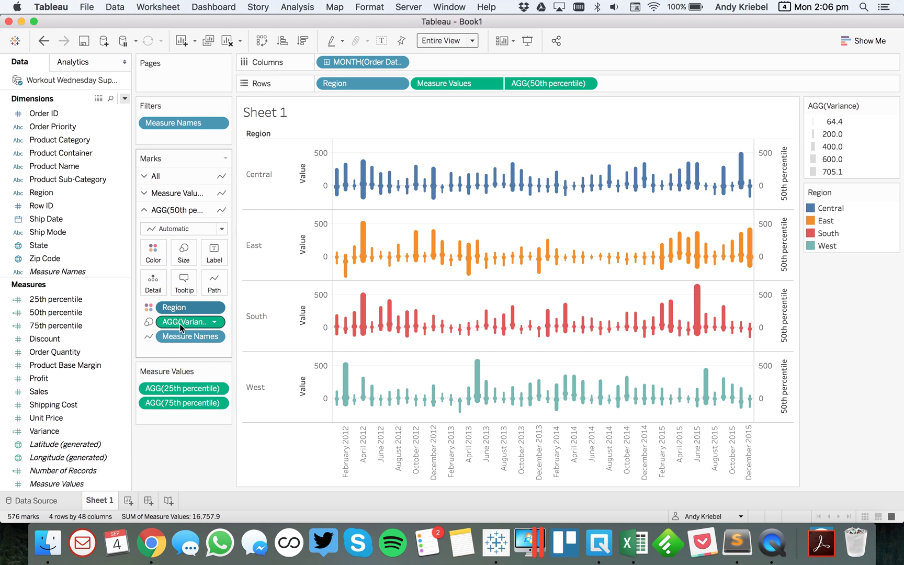
Remove Variance and Region from the 50th percentile marks, and put Measure Names on Detail to form grey median lines.
left_click_drag(180, 324, 177, 442)
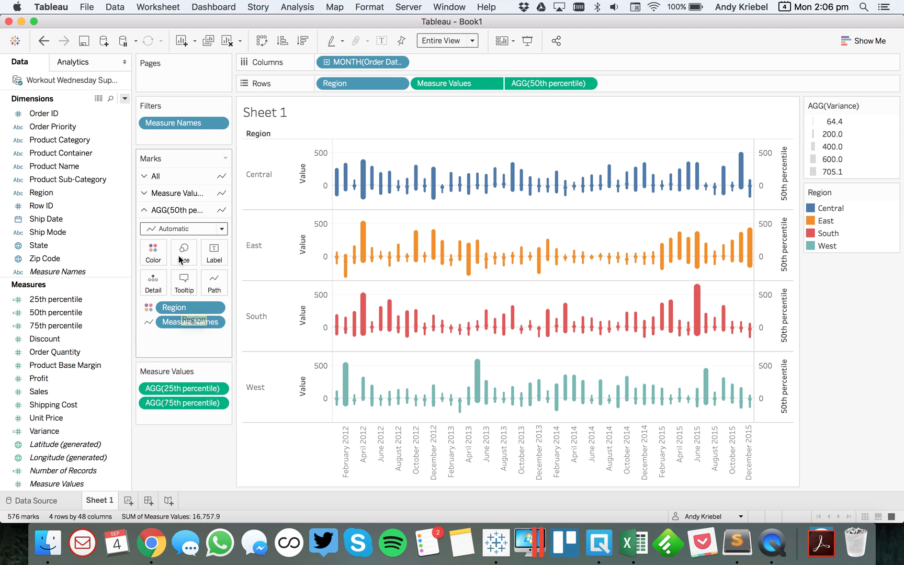
left_click_drag(178, 308, 175, 436)
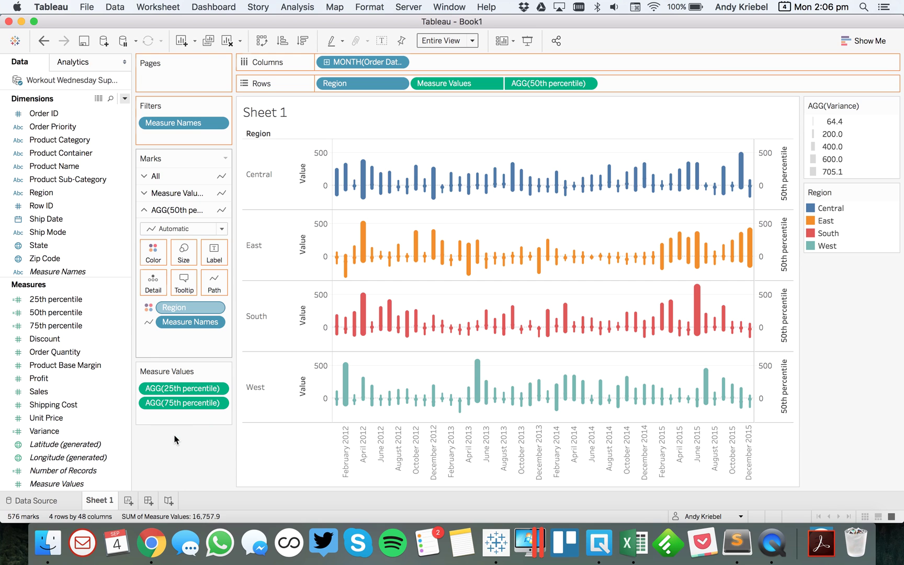
left_click_drag(169, 308, 155, 288)
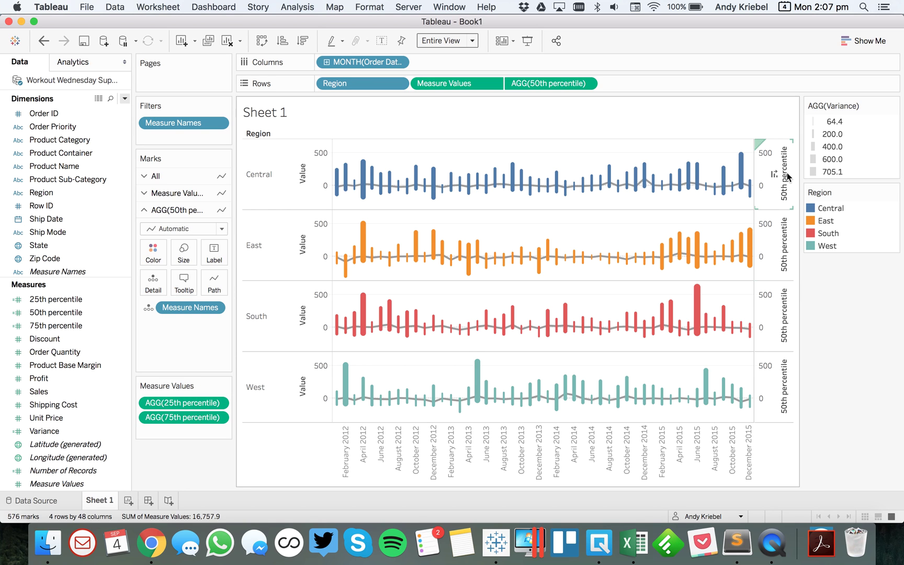
Bring the 50th percentile median line in front of the bars and color it black.
right_click(774, 198)
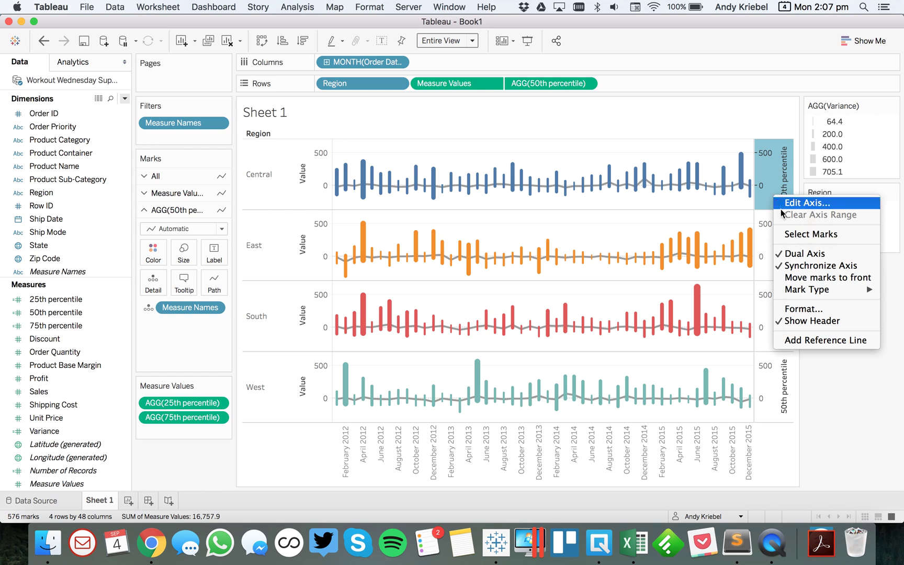
left_click(798, 279)
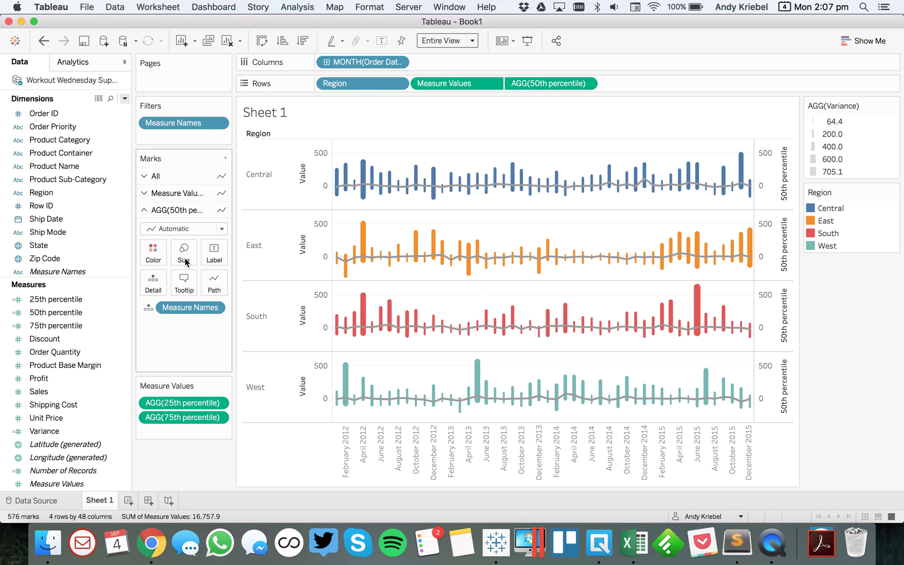
left_click(153, 252)
left_click(165, 292)
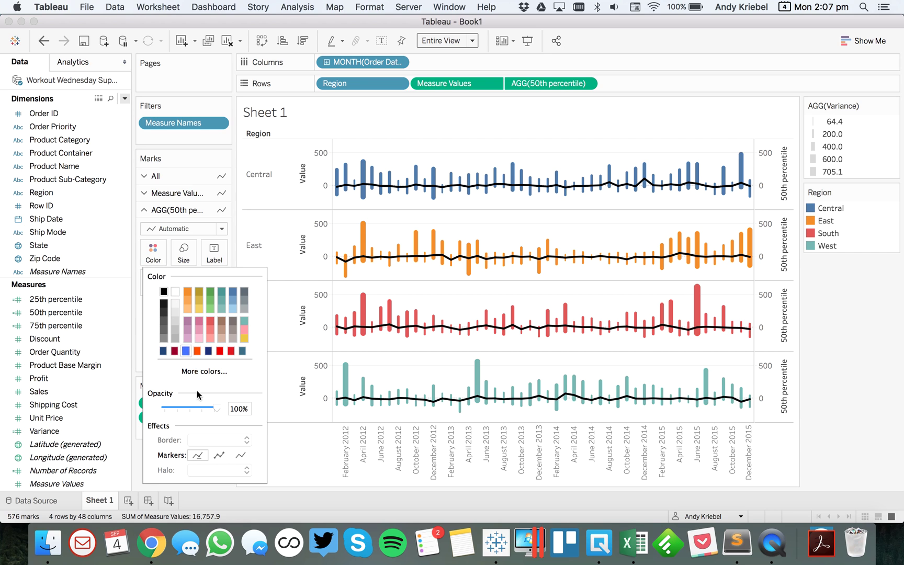
Add point markers to the median line and make it thinner.
left_click(218, 455)
left_click(183, 252)
left_click_drag(207, 284, 189, 284)
left_click(184, 459)
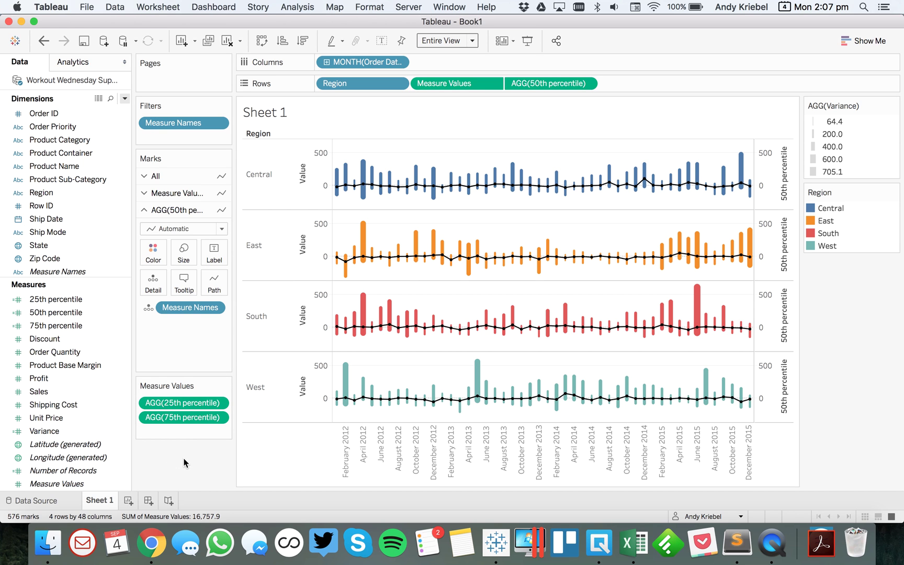
Clear the title of the 50th percentile axis.
double_click(774, 196)
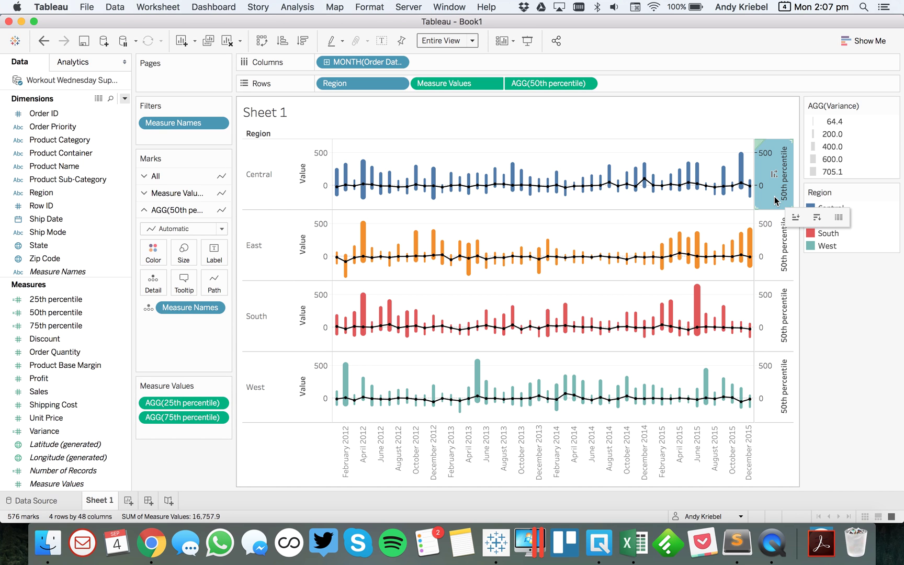
left_click_drag(502, 328, 373, 318)
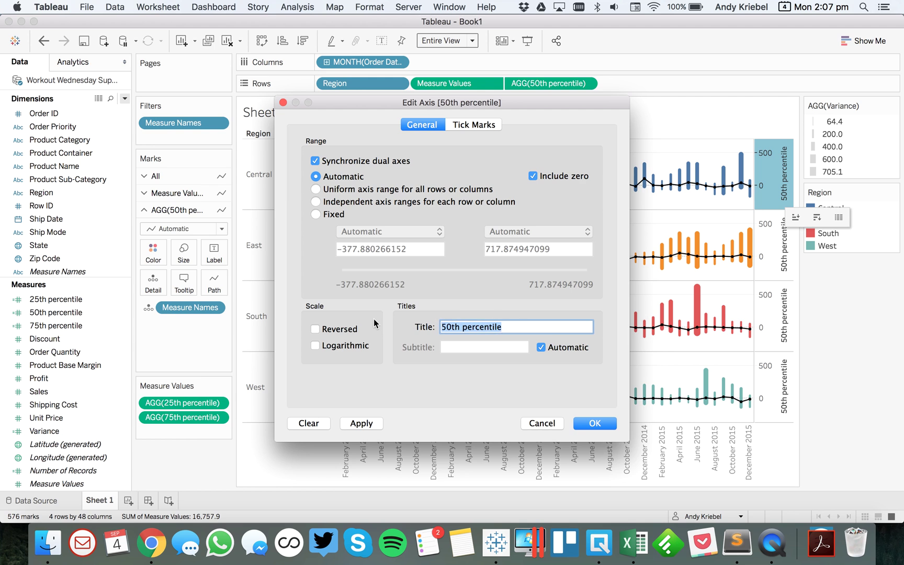
key("BackSpace")
key("Return")
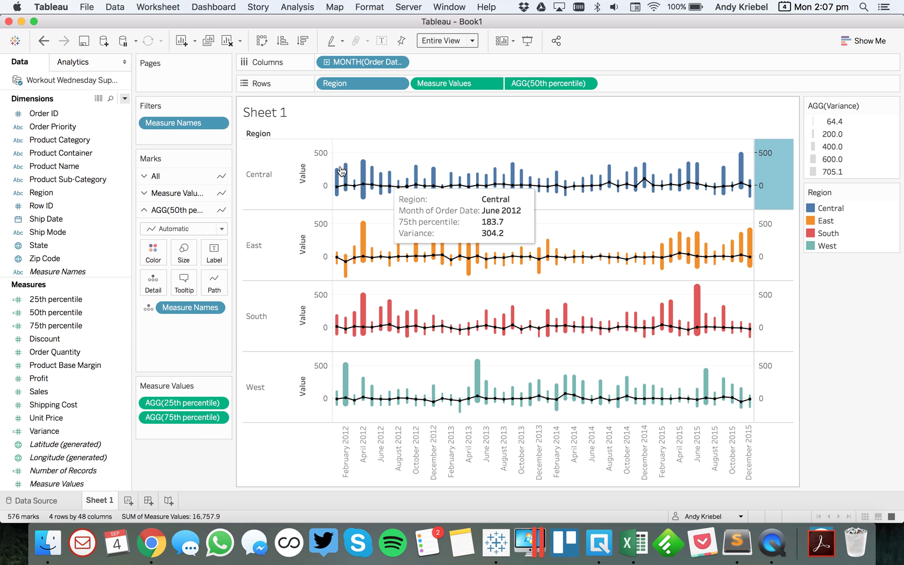
Clear the 'Value' axis title.
double_click(310, 170)
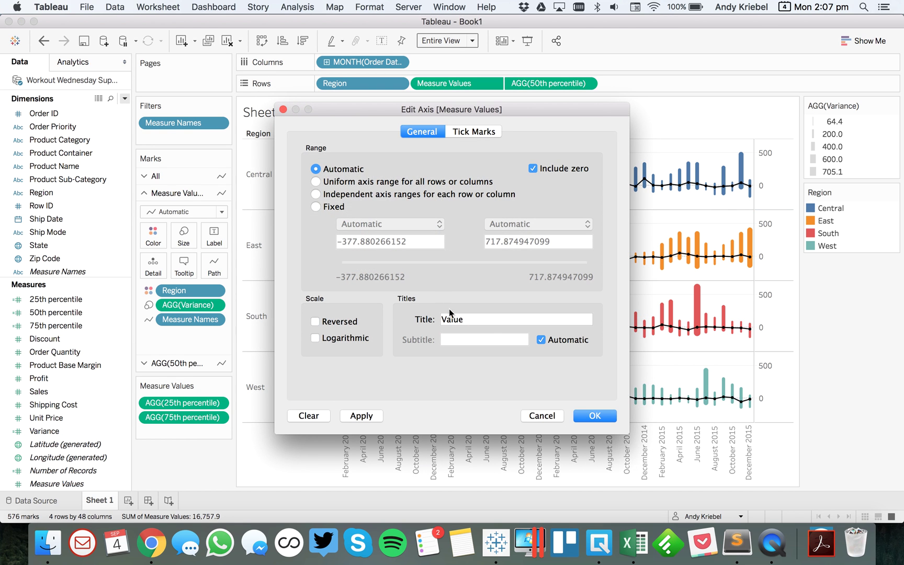
left_click_drag(471, 321, 360, 310)
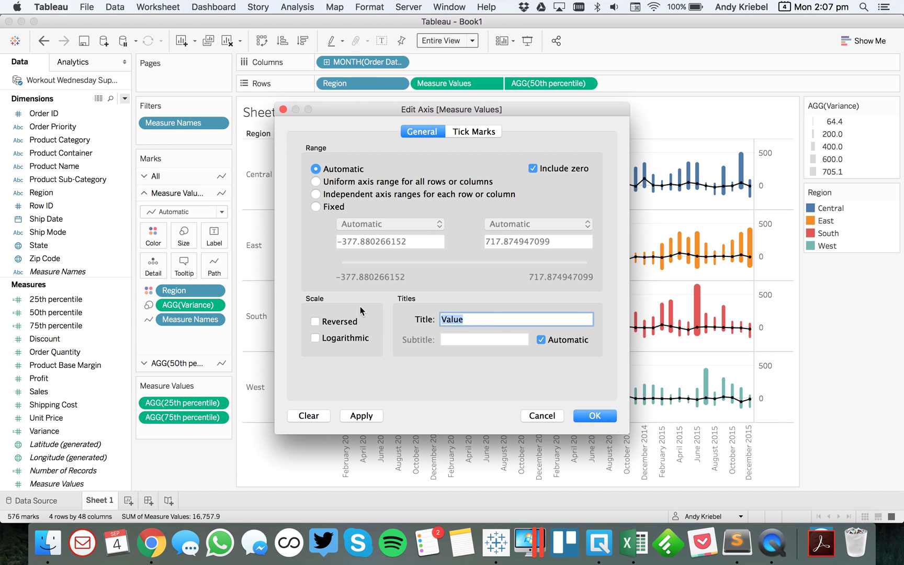
key("BackSpace")
left_click(577, 416)
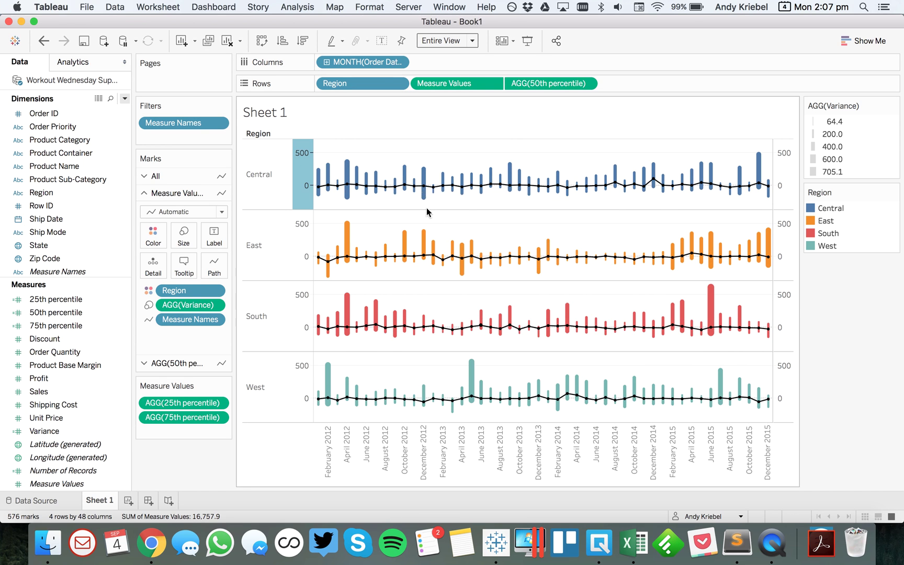
Hide the header of the right-hand 50th percentile axis.
left_click(587, 83)
left_click(574, 151)
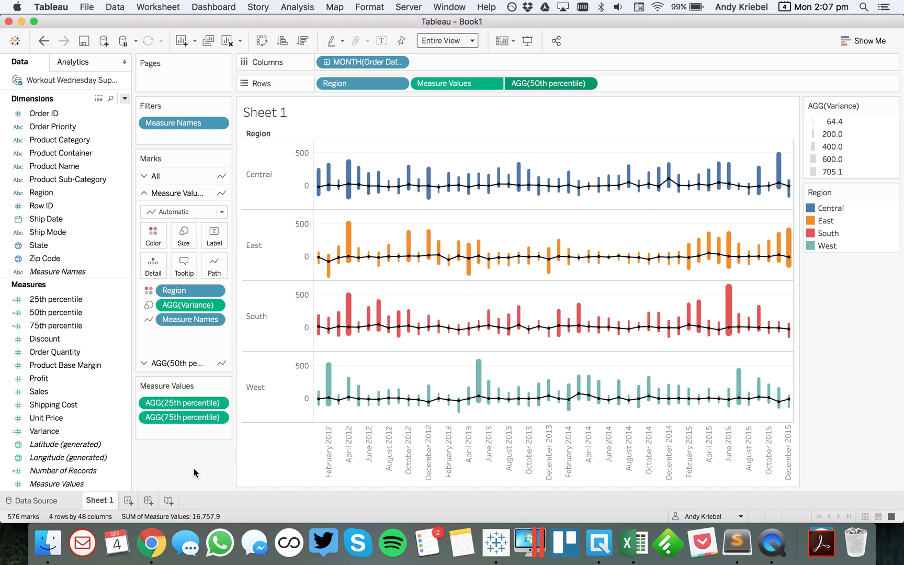
key("super+Tab")
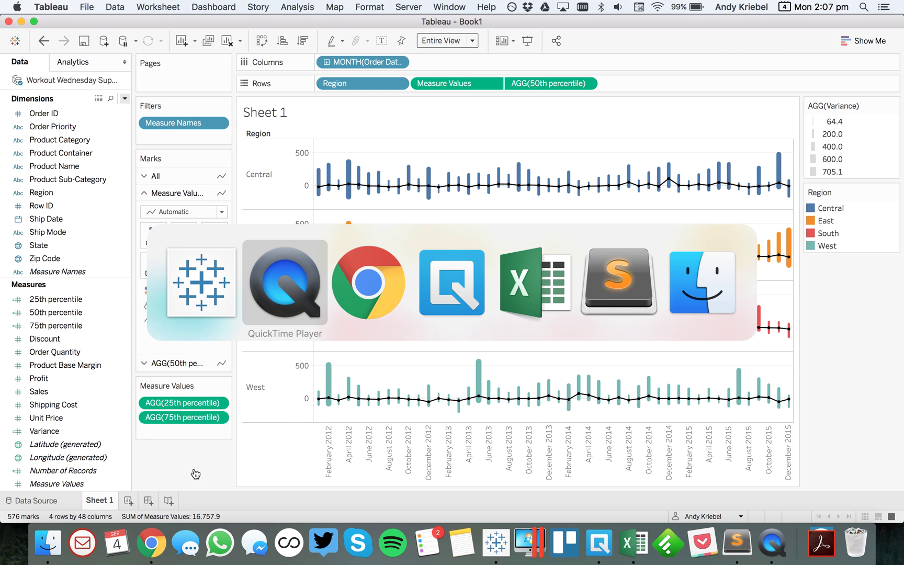
key("super+Tab")
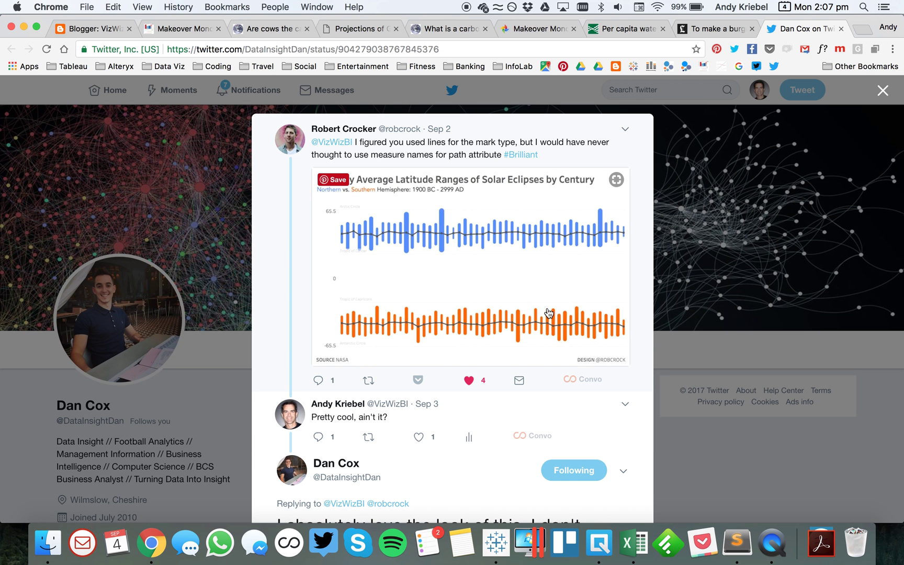
key("super+Tab")
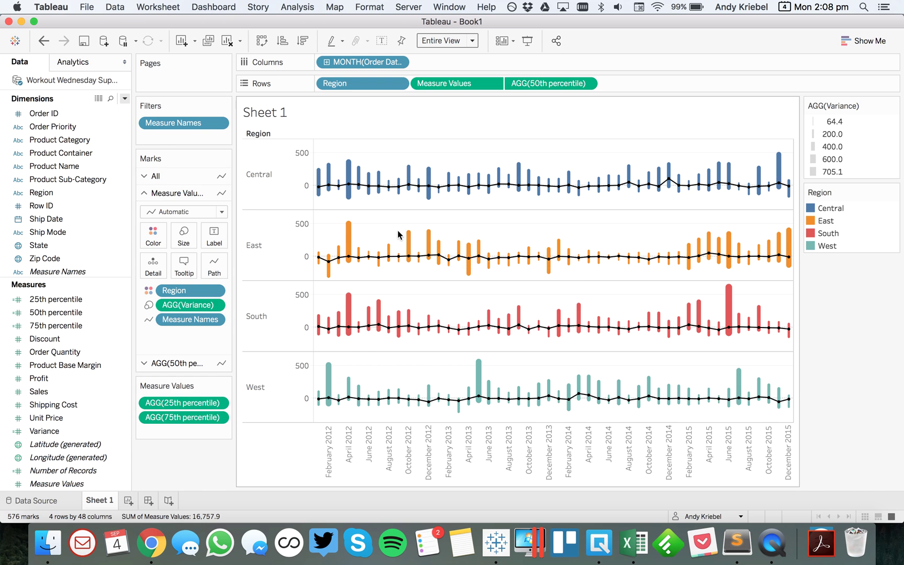
left_click_drag(400, 226, 417, 276)
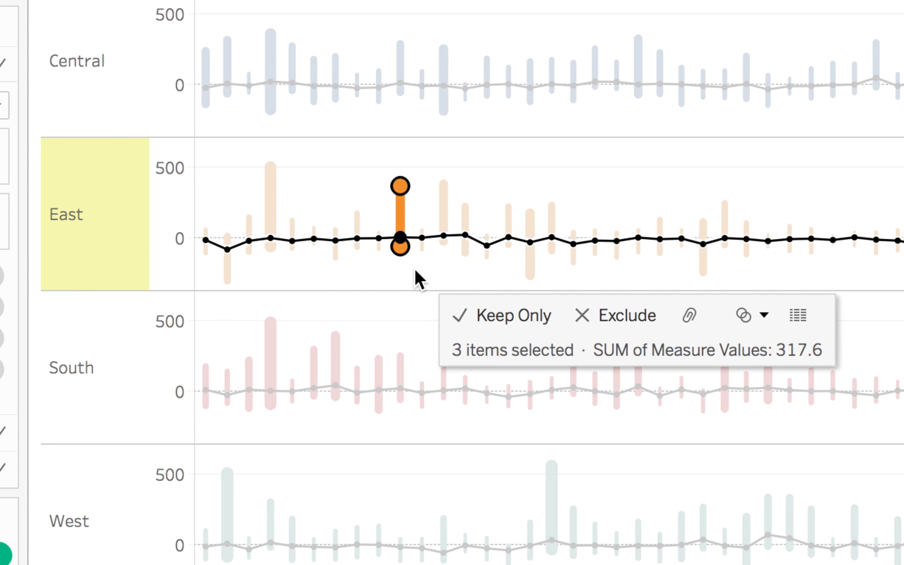
mouse_move(403, 242)
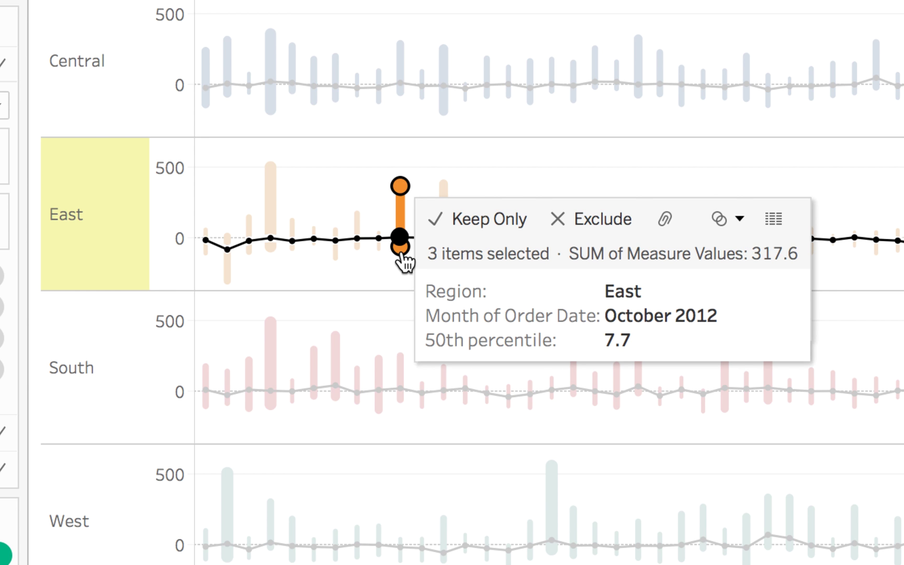
left_click(374, 273)
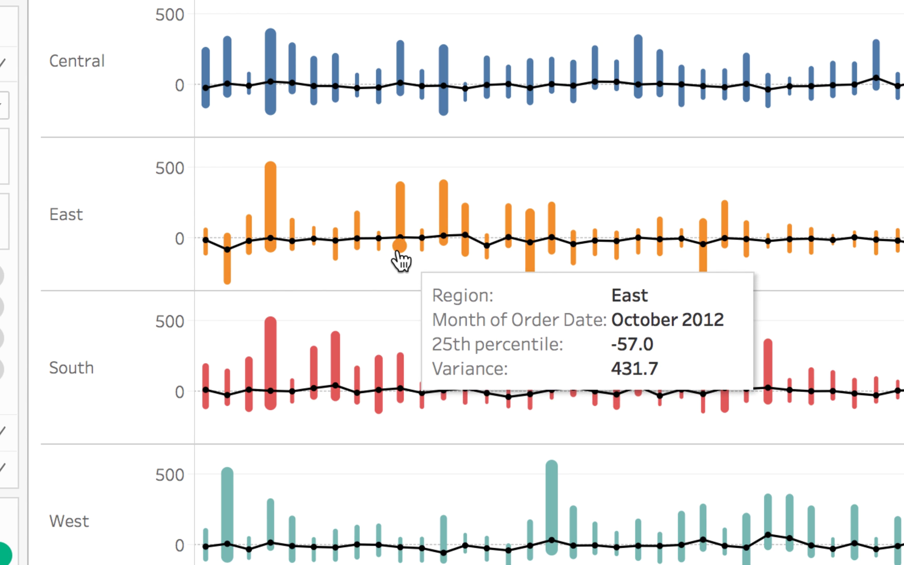
mouse_move(403, 207)
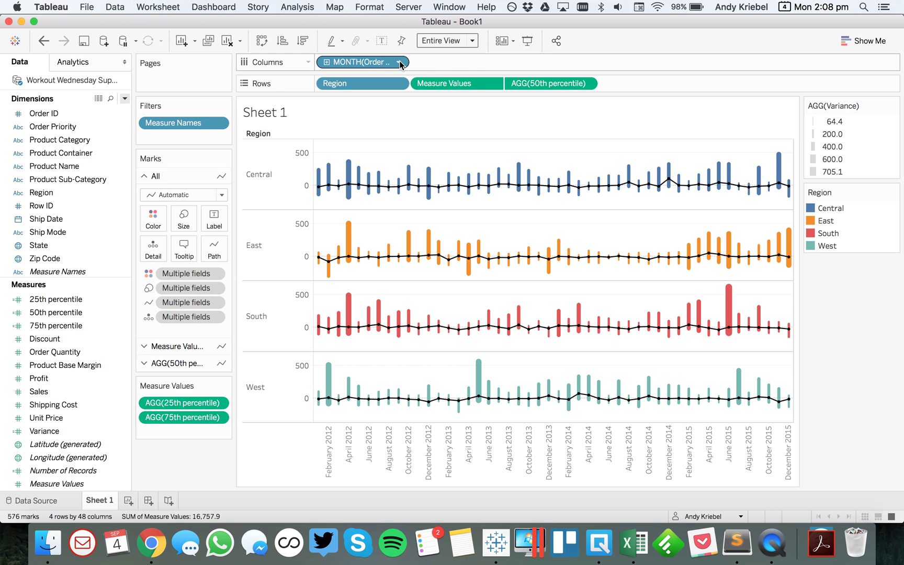
Hide the month date header and the Region field label for rows.
right_click(374, 64)
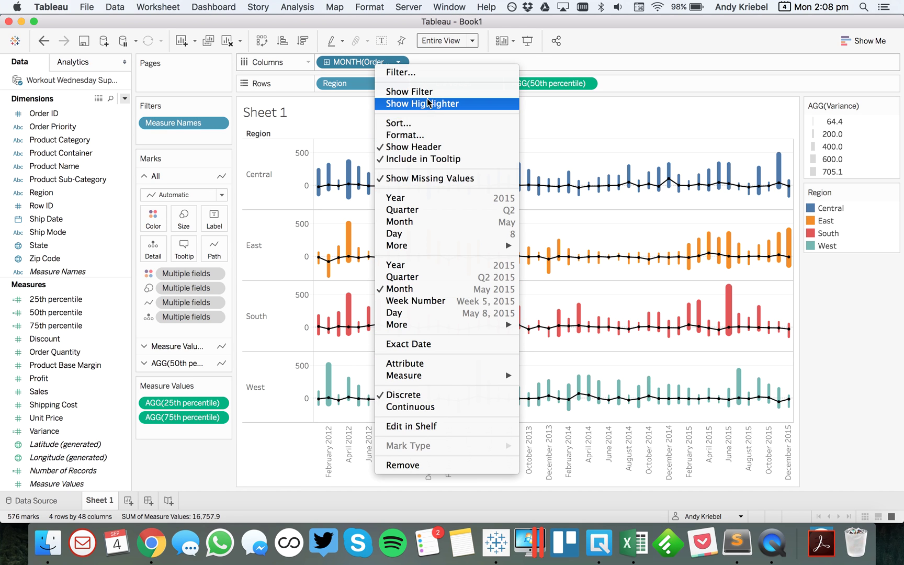
left_click(424, 147)
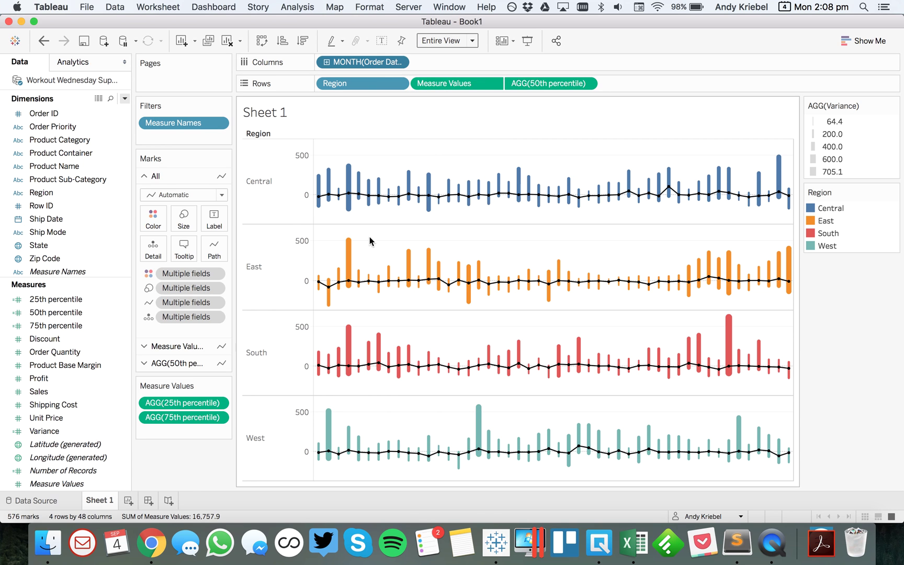
right_click(256, 132)
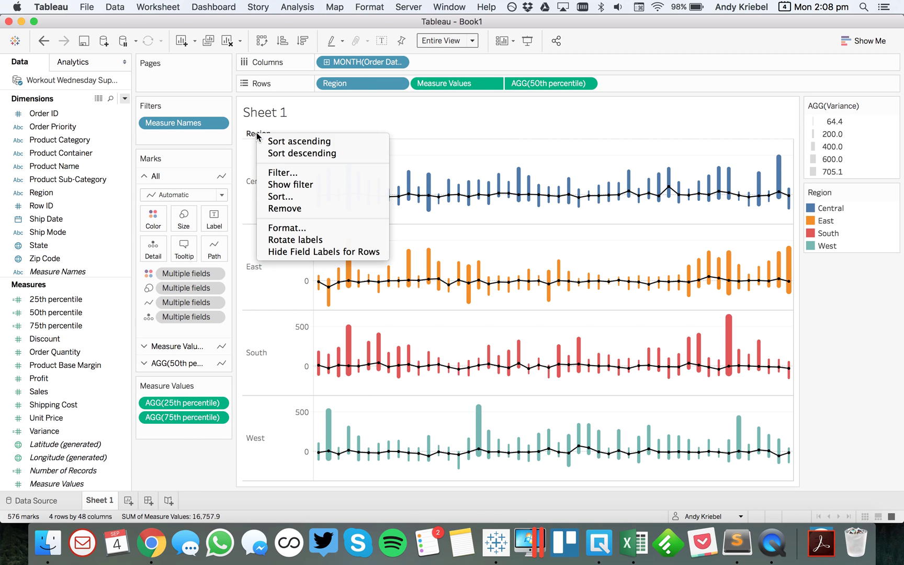
left_click(294, 252)
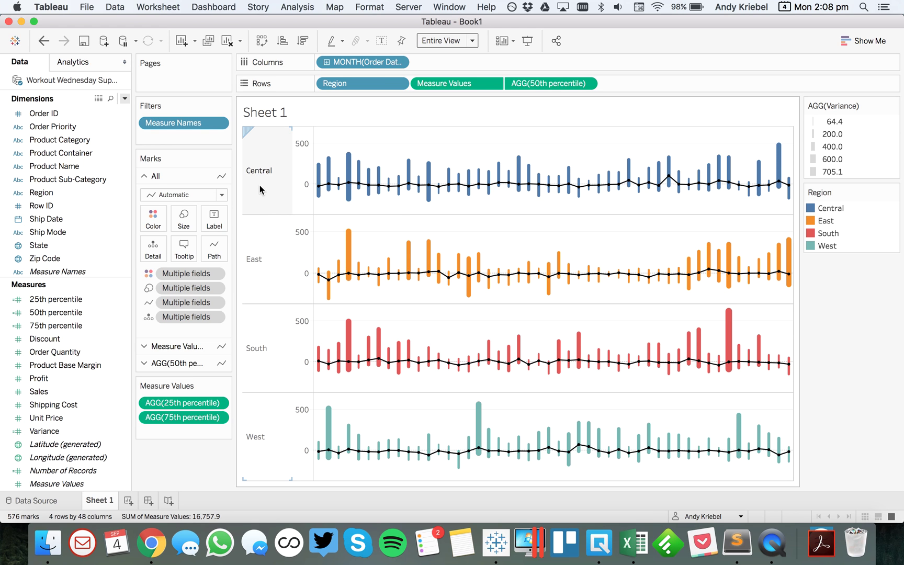
Rotate the region name labels to read vertically.
right_click(259, 185)
left_click(283, 247)
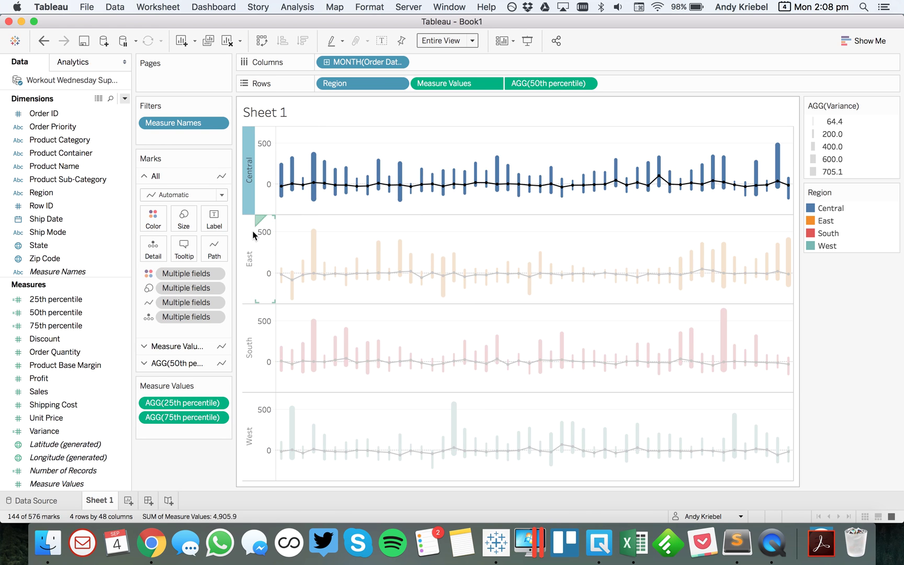
left_click(296, 239)
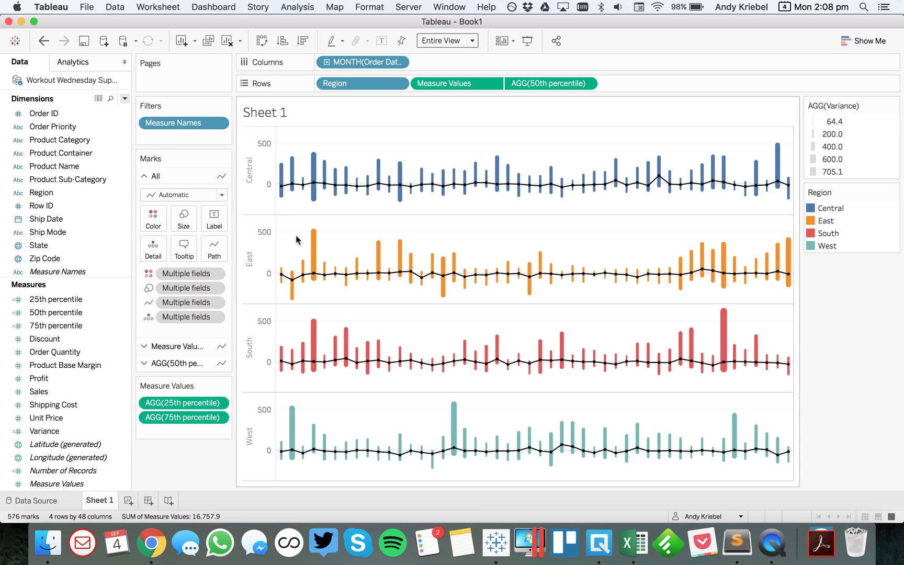